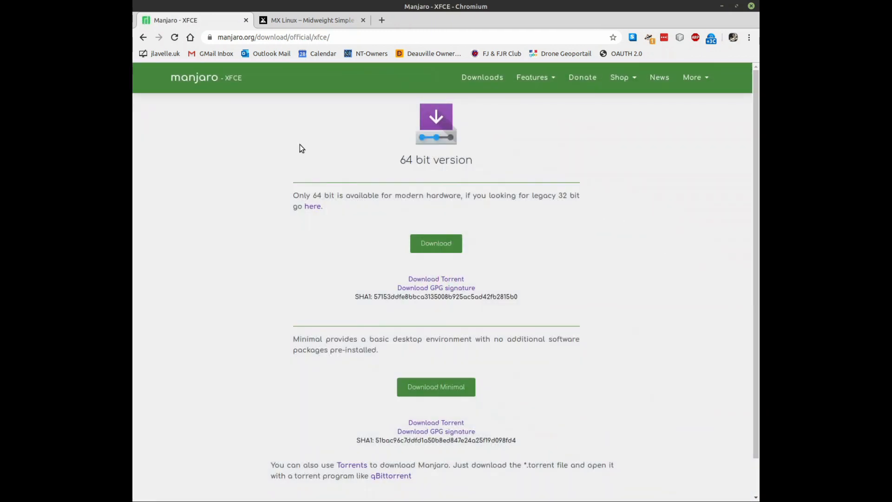
Step: Start downloading the full 64-bit Manjaro XFCE ISO from the official download page
scroll(530, 221, "down", 2)
scroll(585, 219, "up", 1)
scroll(586, 216, "up", 1)
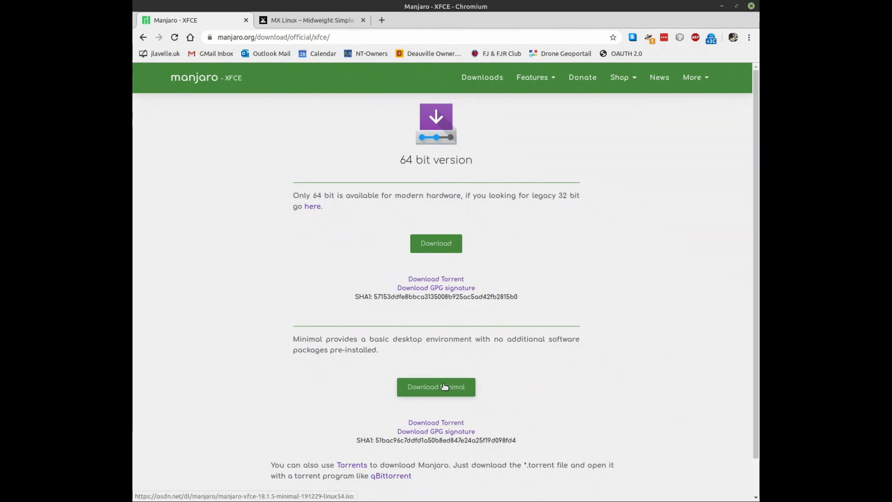
left_click(437, 248)
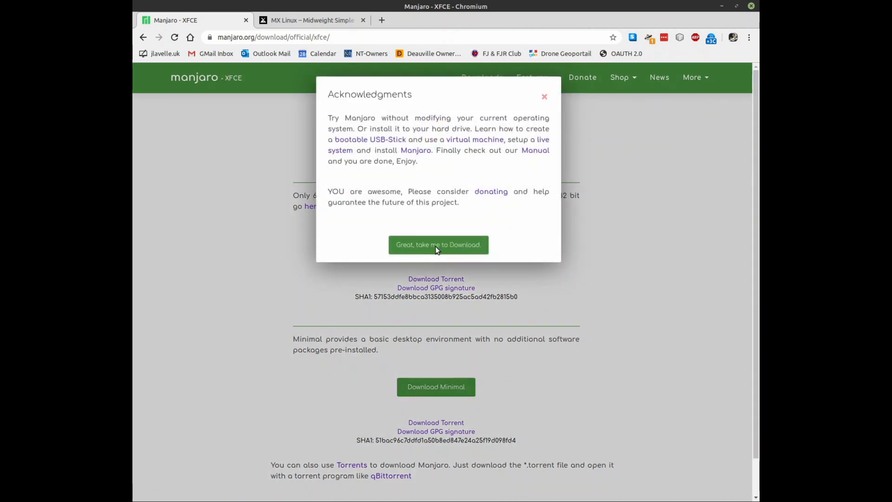
left_click(460, 245)
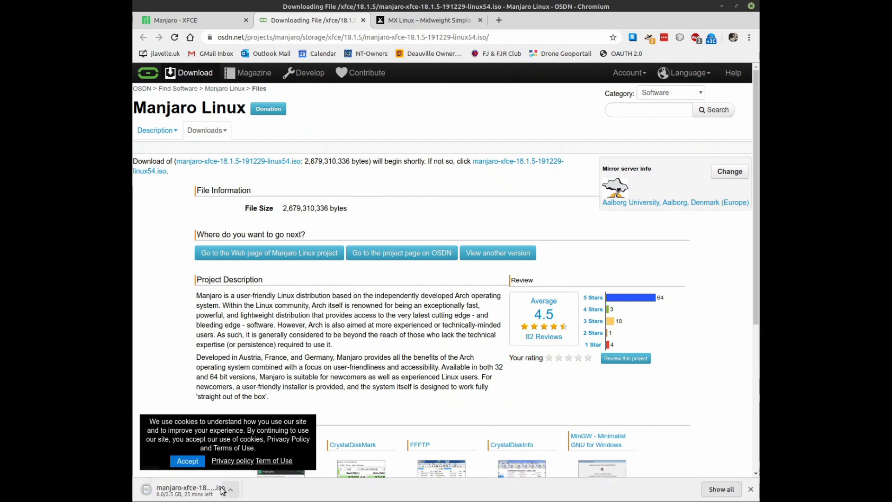
Step: Cancel the running Manjaro XFCE ISO download and close the download page
left_click(236, 490)
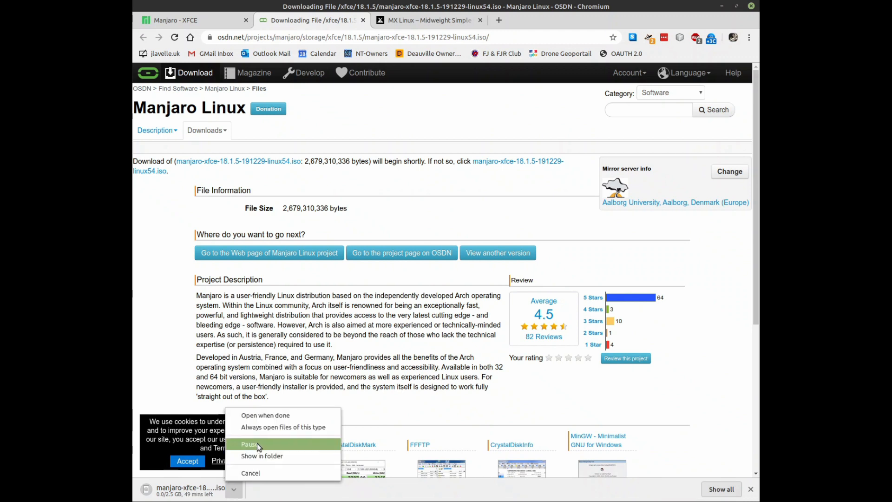
left_click(255, 473)
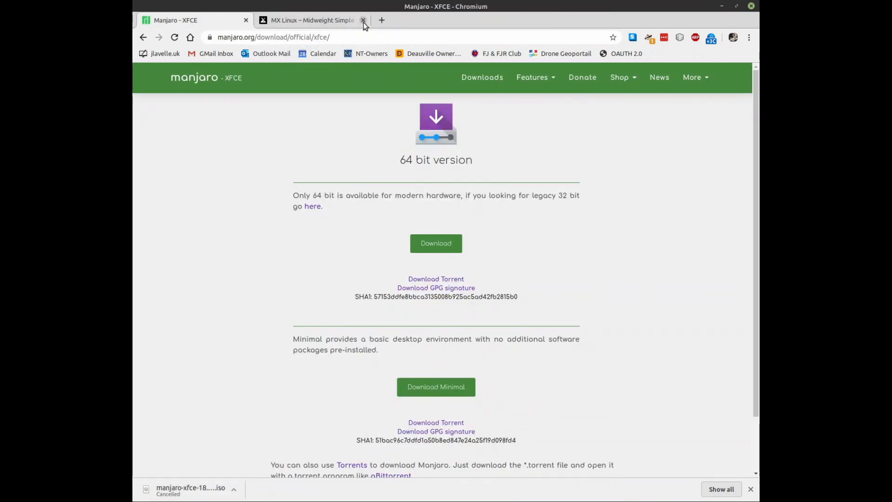
left_click(363, 20)
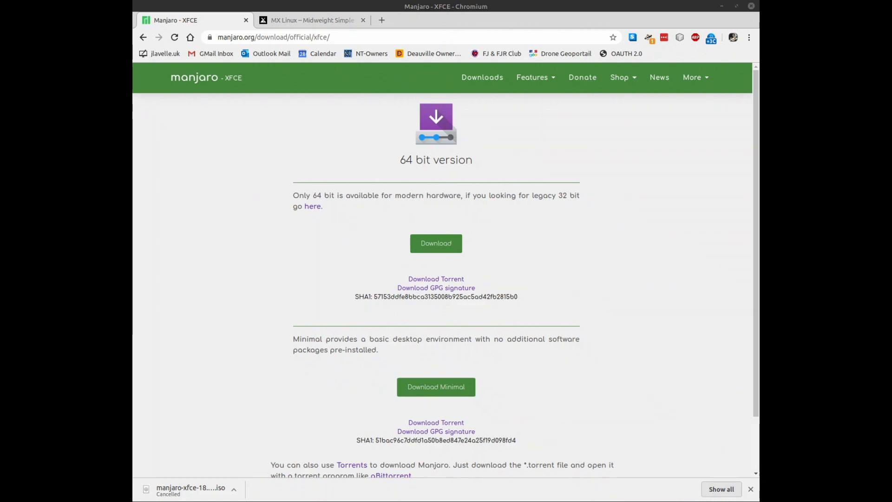
Step: Switch to the running Manjaro virtual machine in VirtualBox, reposition its window and decline the mouse capture
left_click_drag(470, 57, 366, 8)
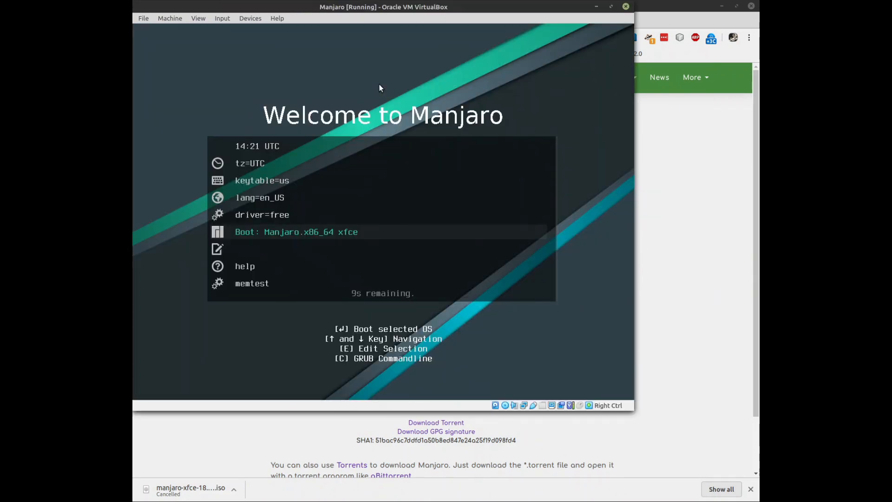
left_click_drag(445, 7, 445, 8)
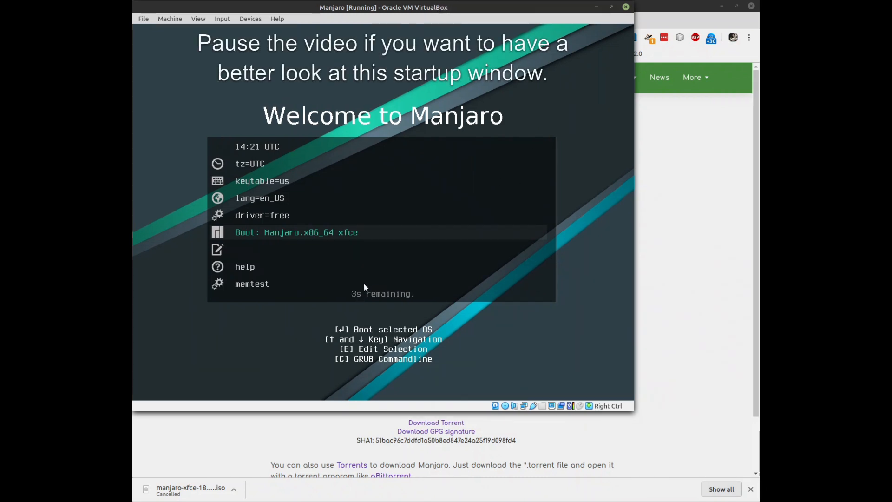
left_click(414, 239)
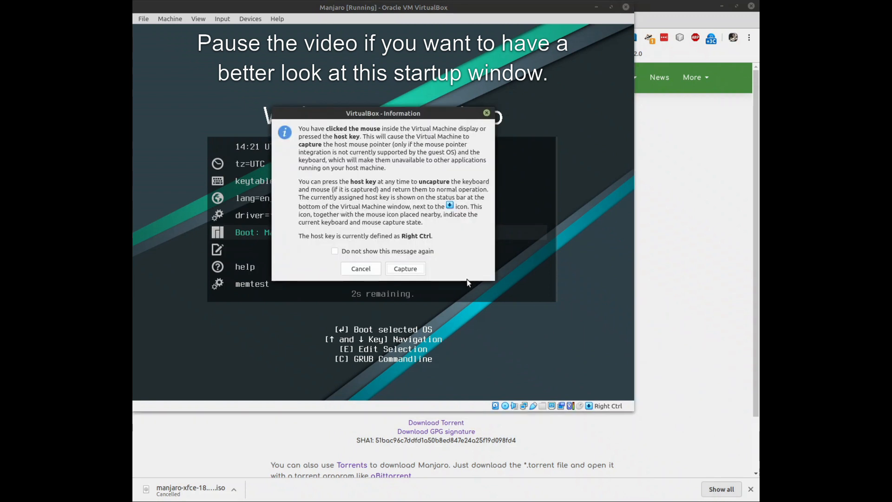
left_click(362, 268)
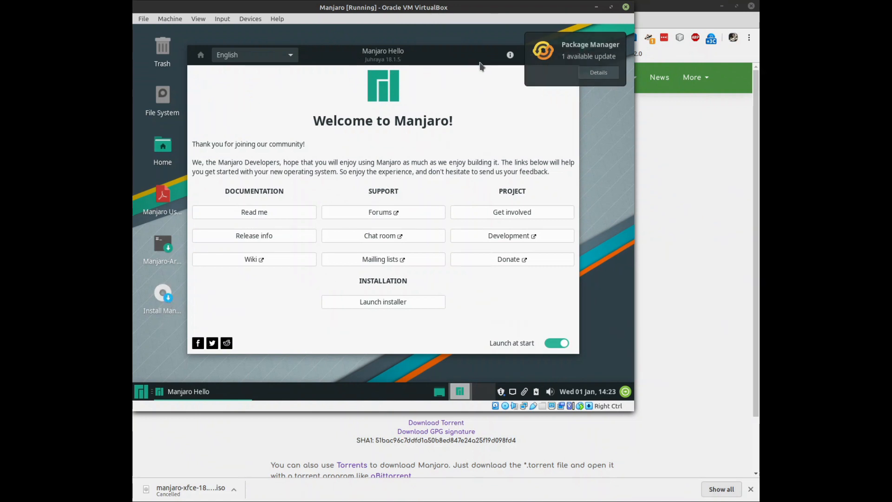
Step: View the details of the available package update and close the package manager without applying it
left_click(598, 80)
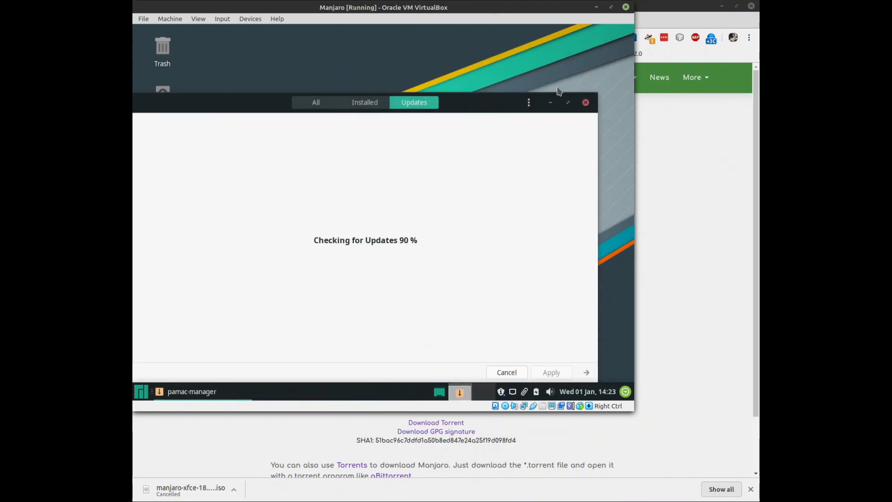
left_click_drag(471, 107, 500, 39)
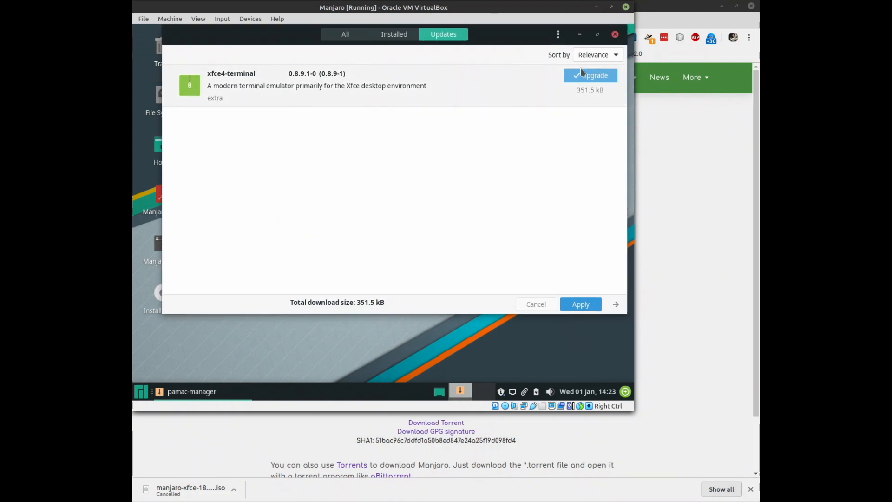
left_click(615, 35)
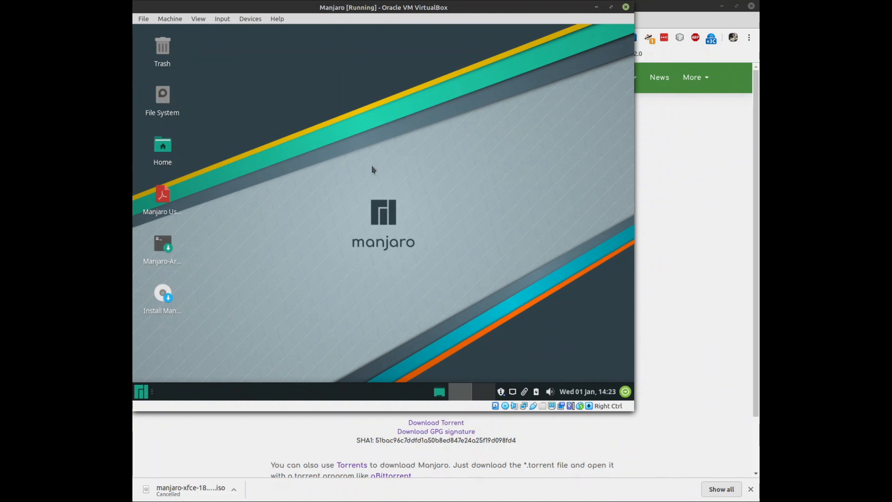
Step: Change the desktop wallpaper to the orange rock canyon picture in the desktop settings
right_click(351, 136)
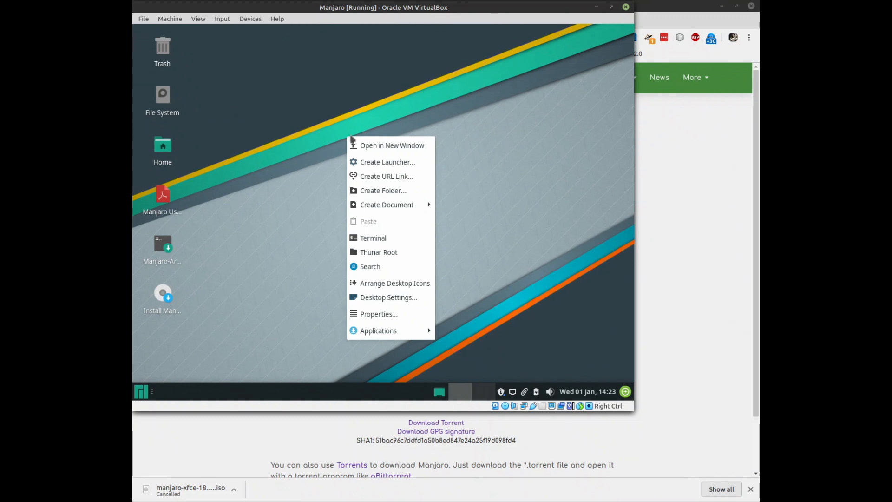
left_click(400, 298)
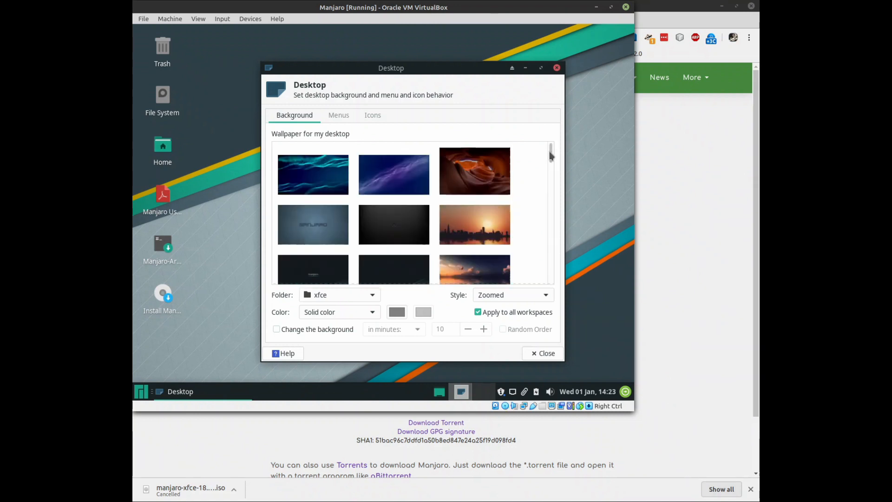
left_click(478, 168)
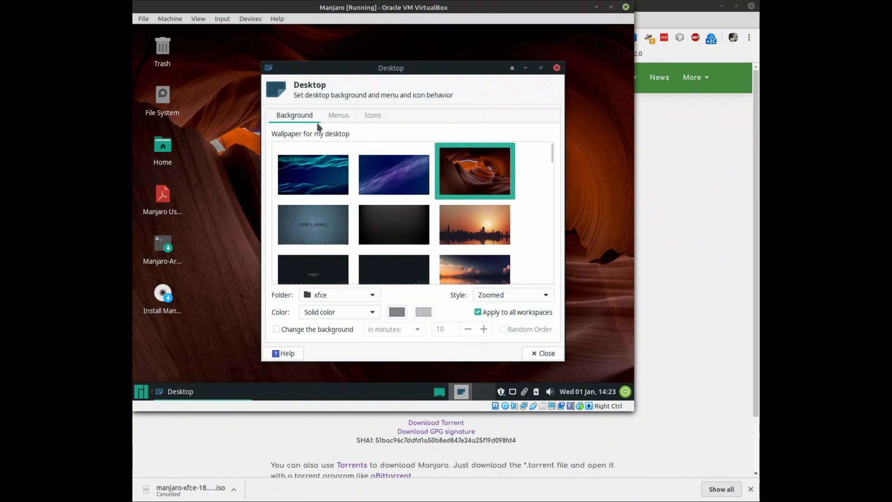
Step: Examine the menu and icon options in the desktop settings and close the dialog
left_click(339, 116)
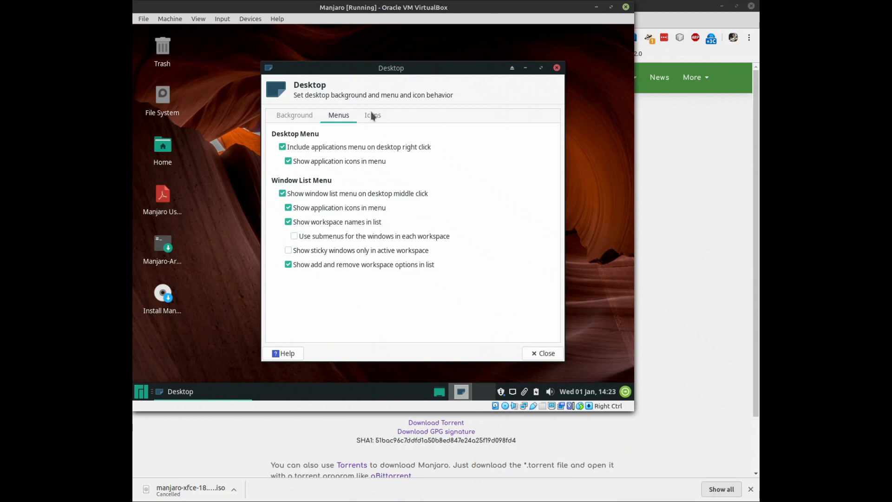
left_click(384, 116)
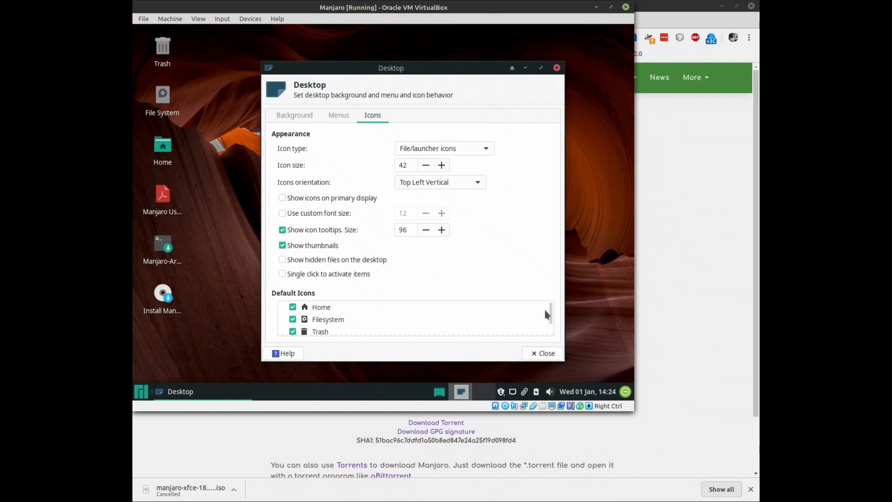
mouse_move(552, 313)
left_mouse_down()
mouse_move(544, 333)
mouse_move(544, 309)
left_mouse_up()
left_click(548, 356)
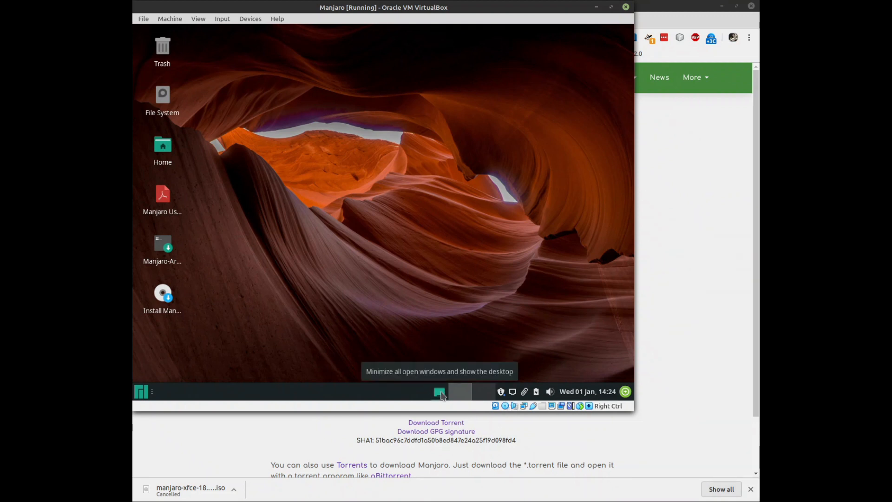
Step: Examine the preinstalled applications in the Office, Internet, Multimedia and Accessories categories and close the application menu
left_click(142, 393)
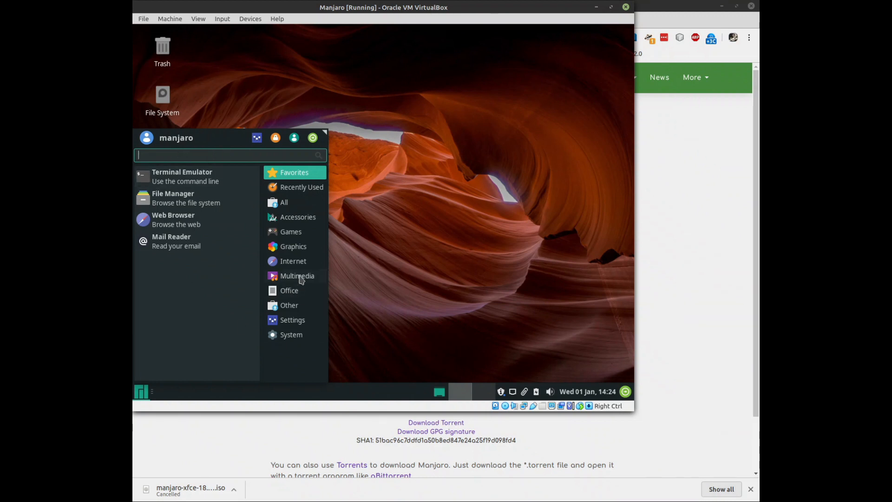
left_click(288, 293)
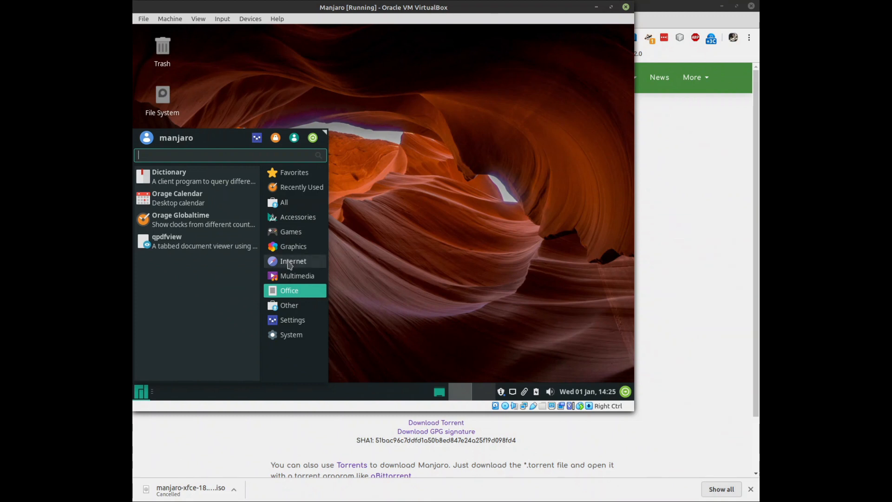
left_click(289, 262)
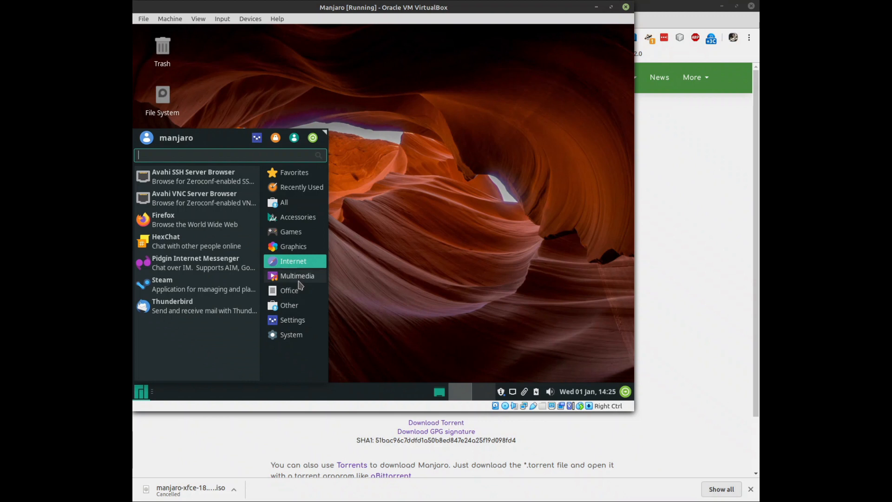
left_click(298, 279)
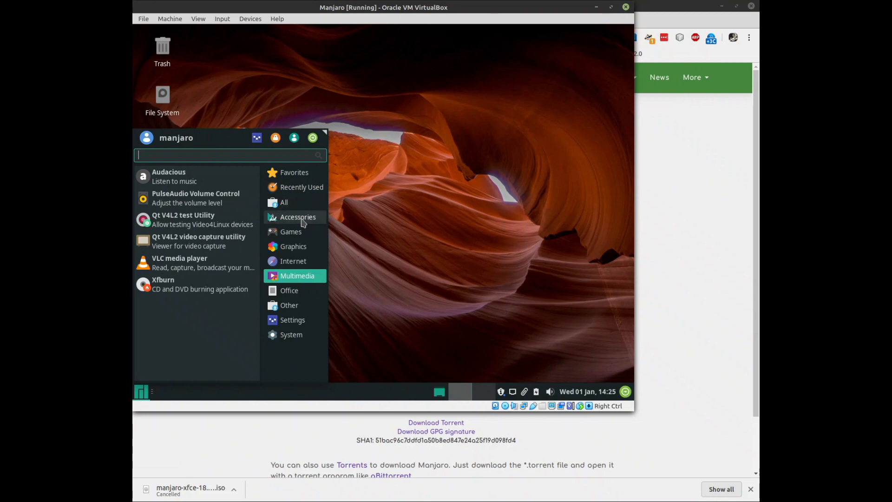
left_click(296, 217)
scroll(172, 238, "down", 5)
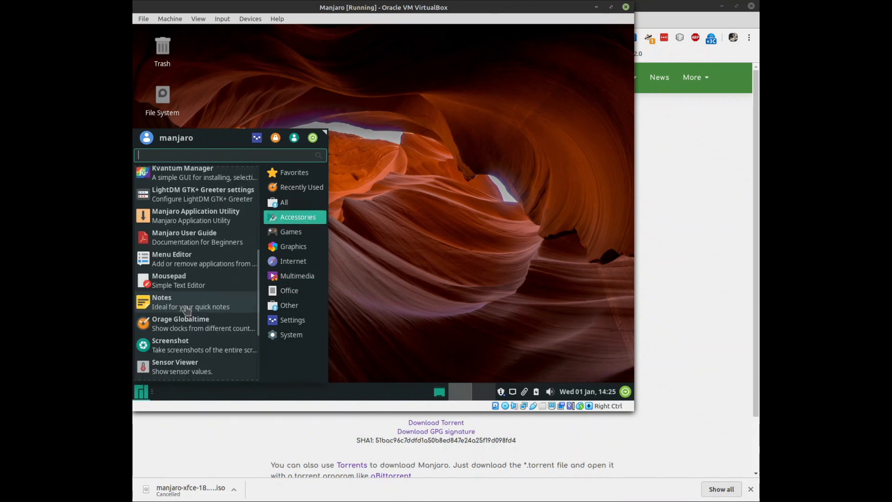
scroll(172, 238, "up", 3)
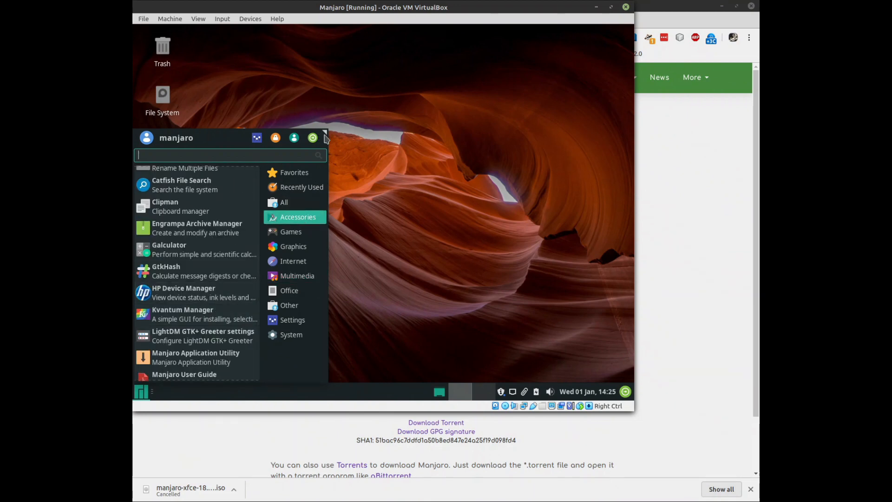
left_click(361, 316)
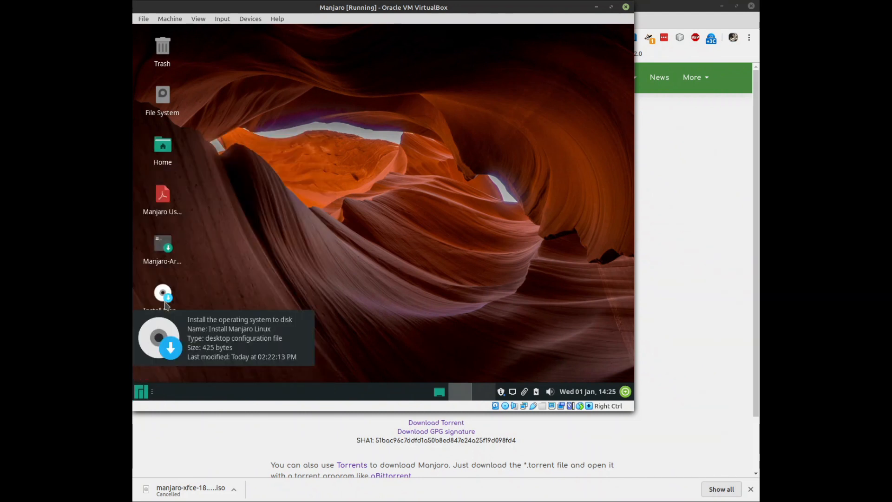
Step: Launch the Manjaro installer and set its language to British English (United Kingdom)
double_click(165, 303)
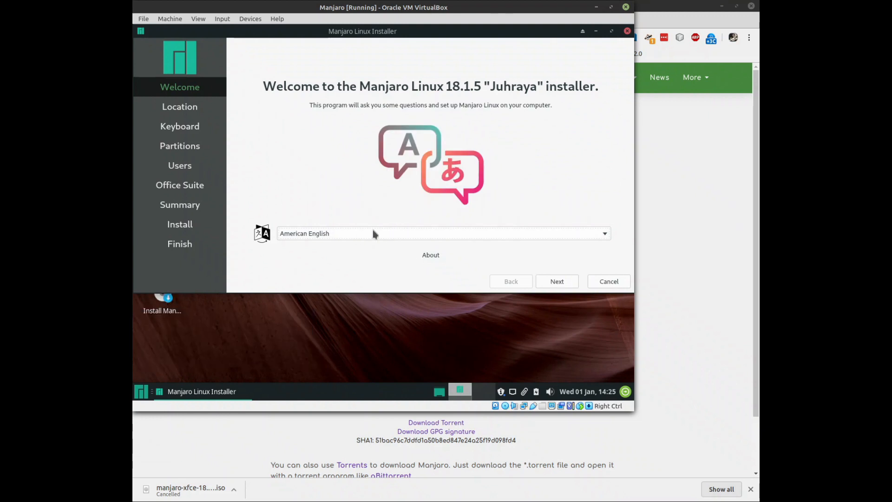
left_click(605, 234)
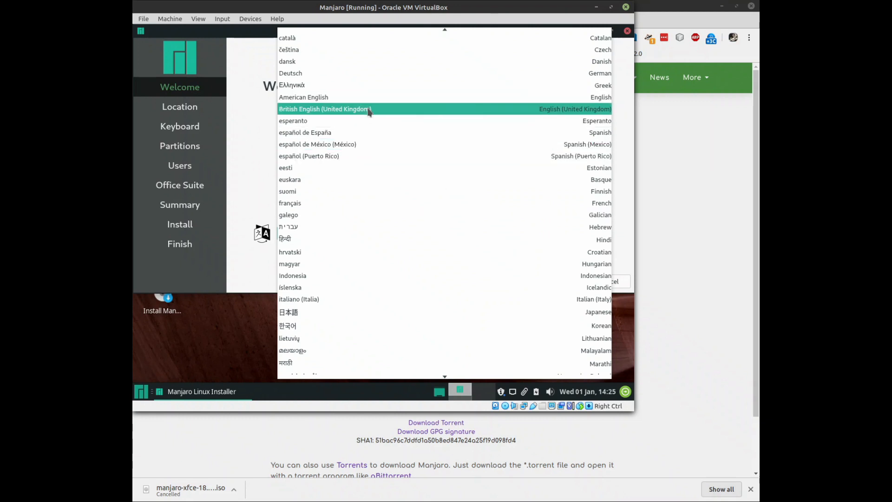
left_click(369, 111)
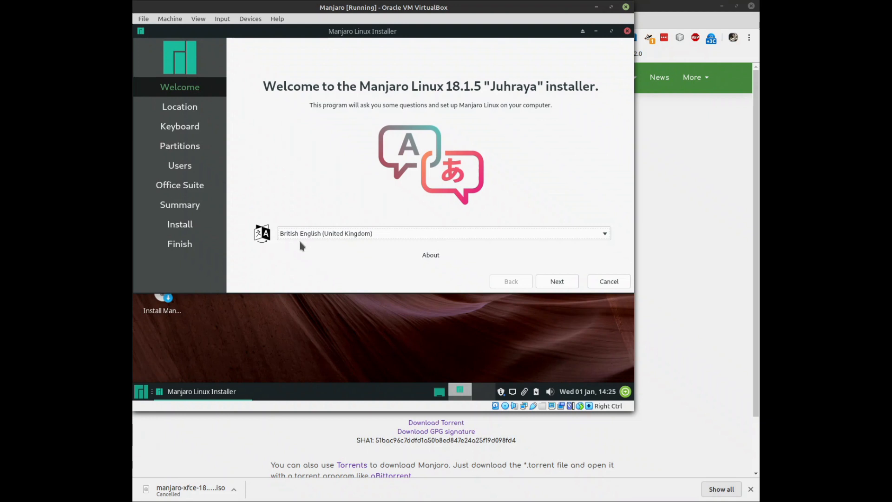
left_click(562, 283)
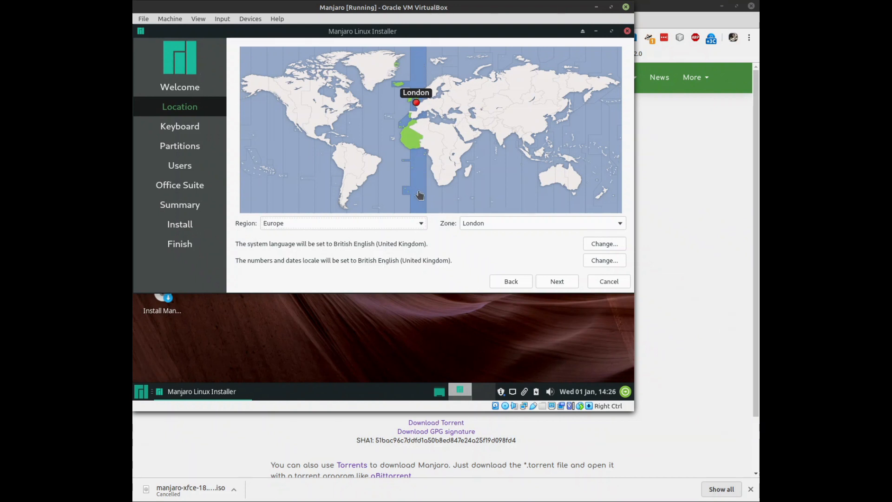
Step: Accept the Europe/London location and the English (UK) keyboard with the Default variant
left_click(557, 282)
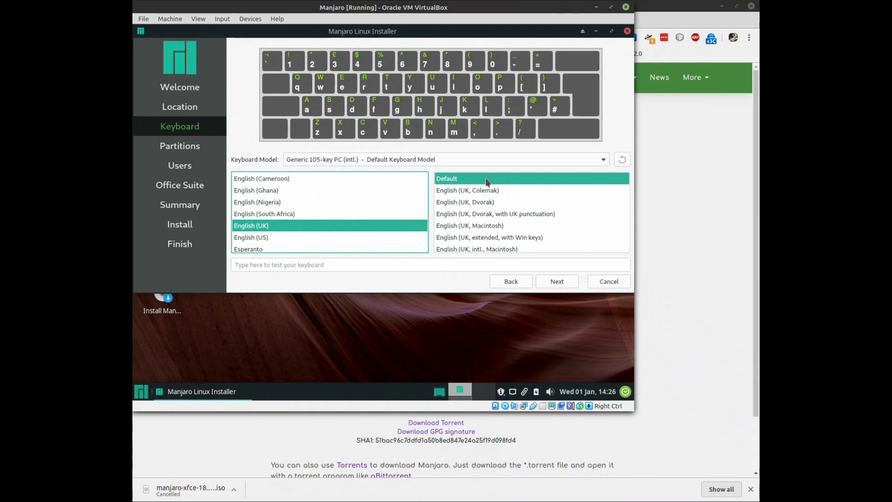
left_click(557, 282)
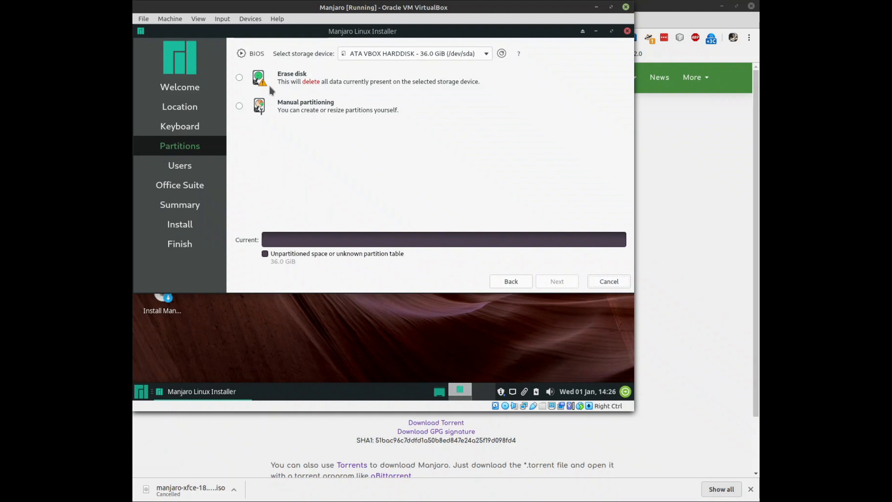
Step: Choose to erase the ATA VBOX HARDDISK (/dev/sda), check the swap choices and continue to the user account setup
left_click(240, 110)
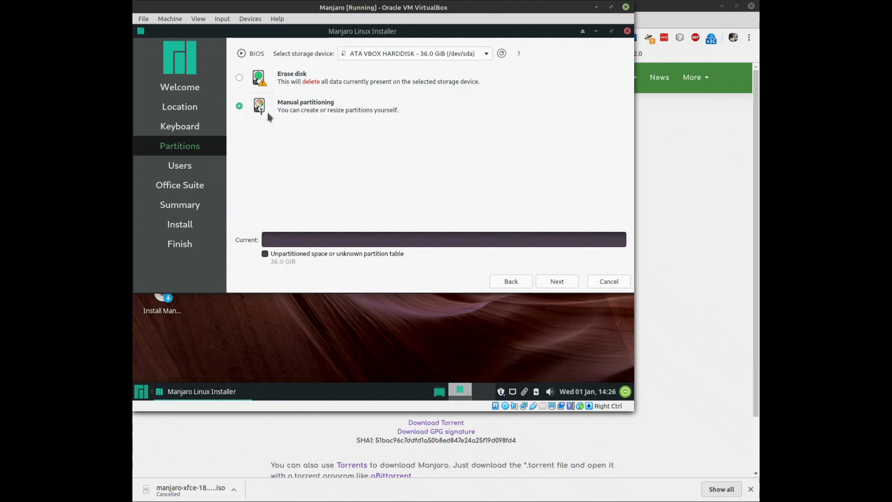
left_click(240, 79)
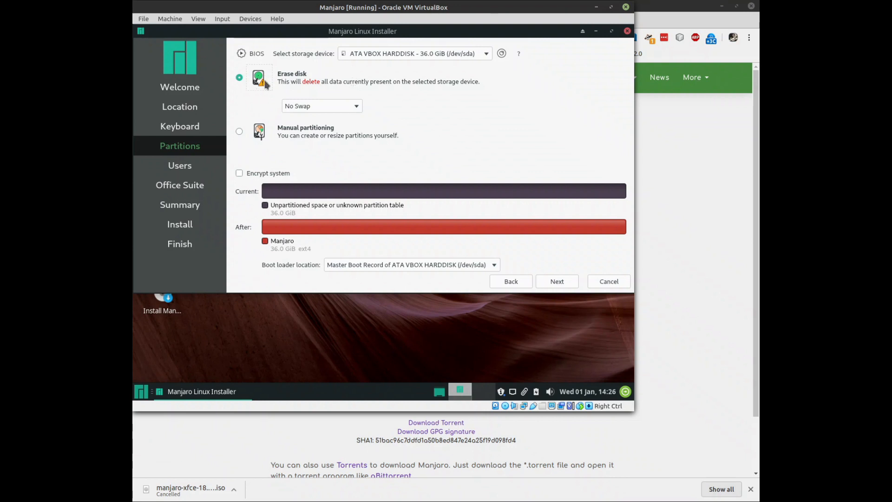
left_click(356, 107)
left_click(355, 107)
left_click(357, 107)
left_click(406, 117)
left_click(558, 282)
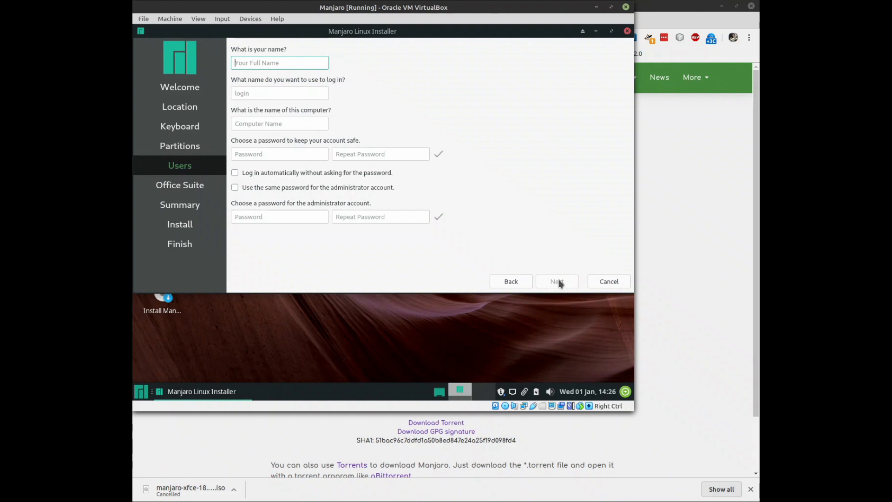
Step: Enter the account holder's full name and replace the suffix of the suggested computer name with Manjaro
type("John Lavelle")
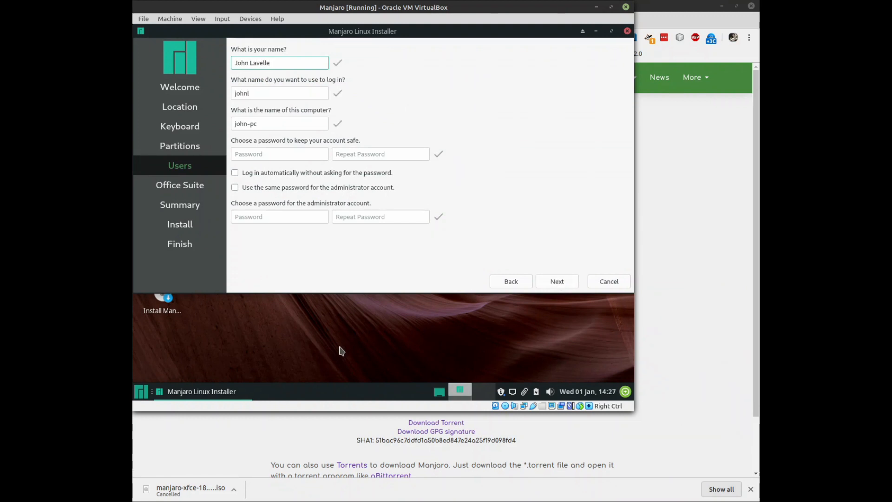
left_click(260, 123)
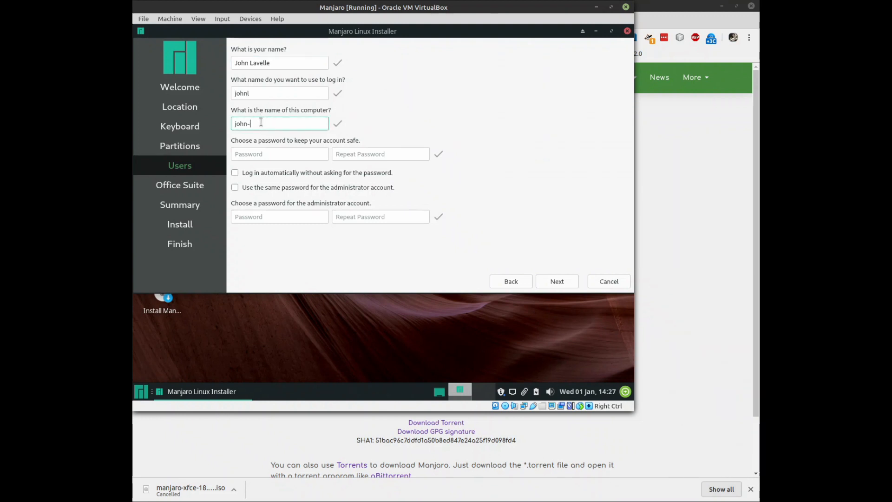
type("njaro")
Step: Enter and repeat the account password, reuse it for the administrator account and continue to the office suite choice
left_click(257, 153)
type("••••••••")
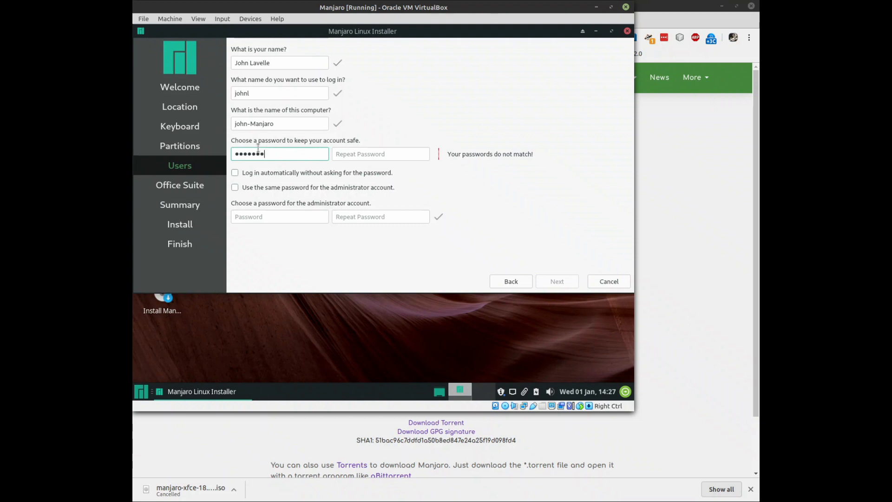
left_click(343, 158)
type("•••••••")
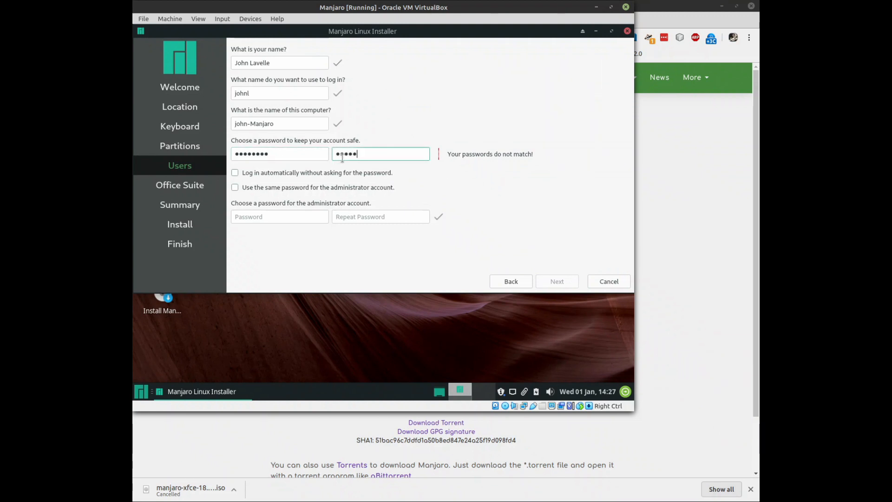
type("•")
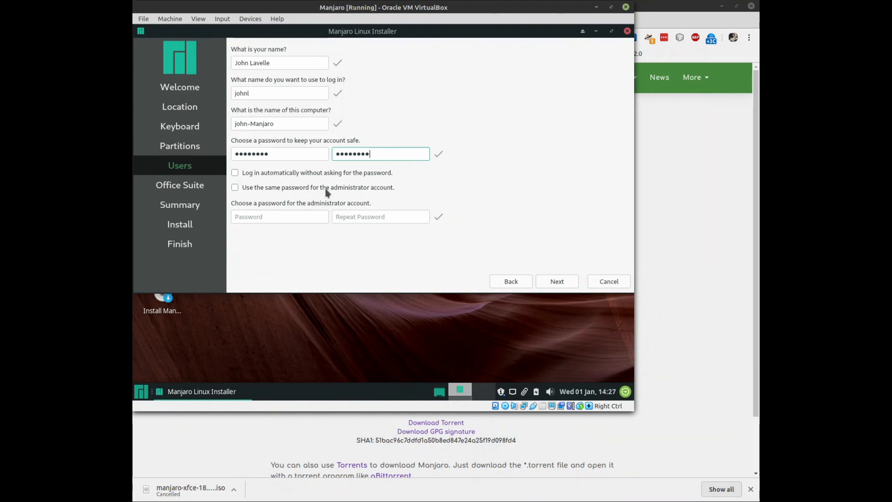
left_click(235, 188)
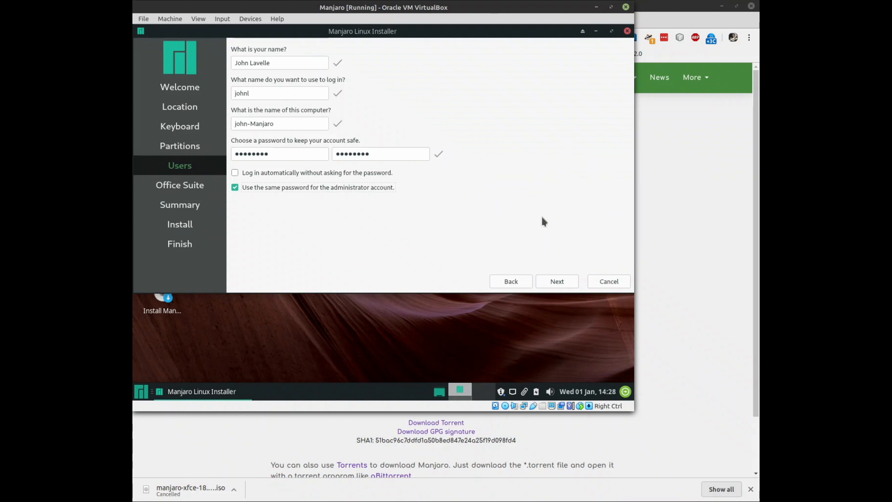
left_click(561, 285)
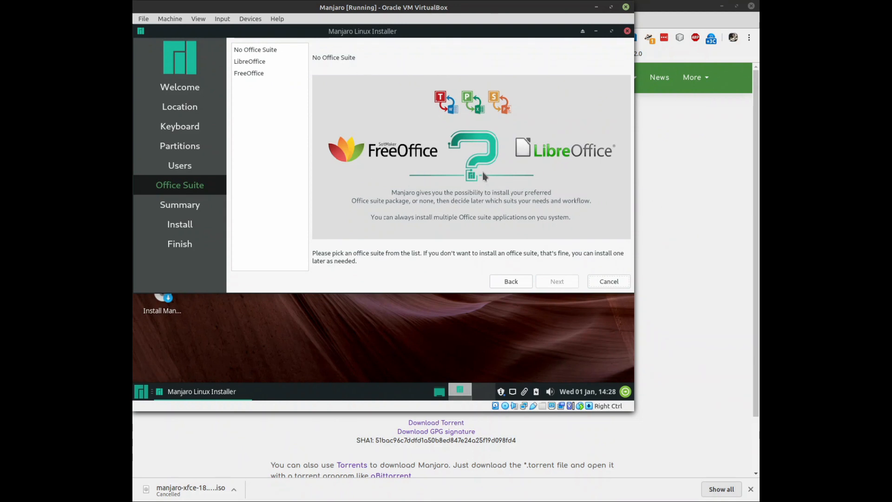
Step: Compare the LibreOffice and FreeOffice descriptions and select FreeOffice as the office suite
left_click(249, 61)
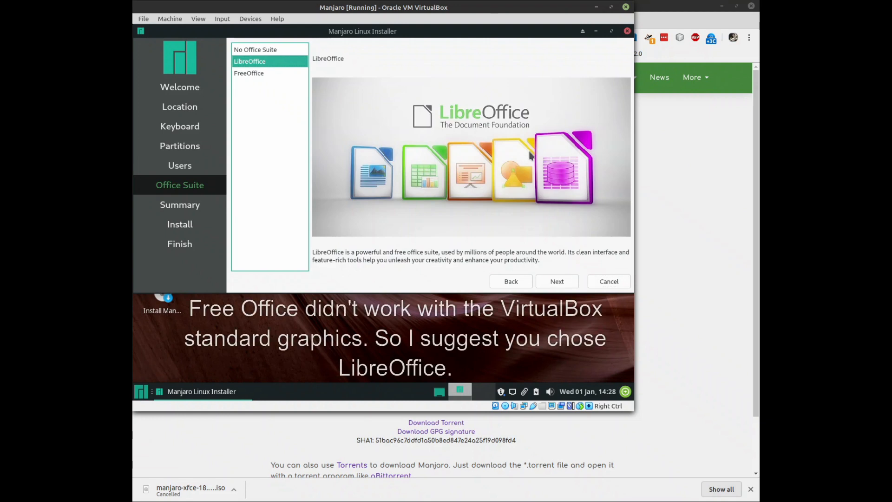
left_click(253, 75)
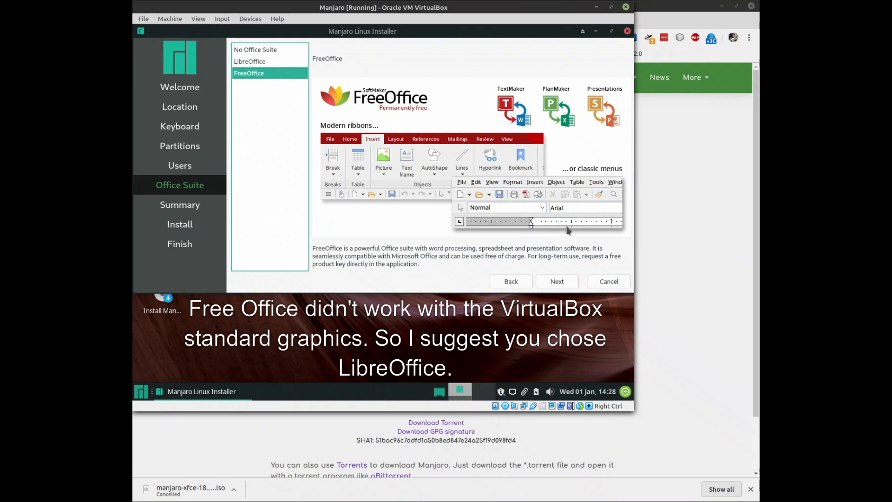
left_click(257, 61)
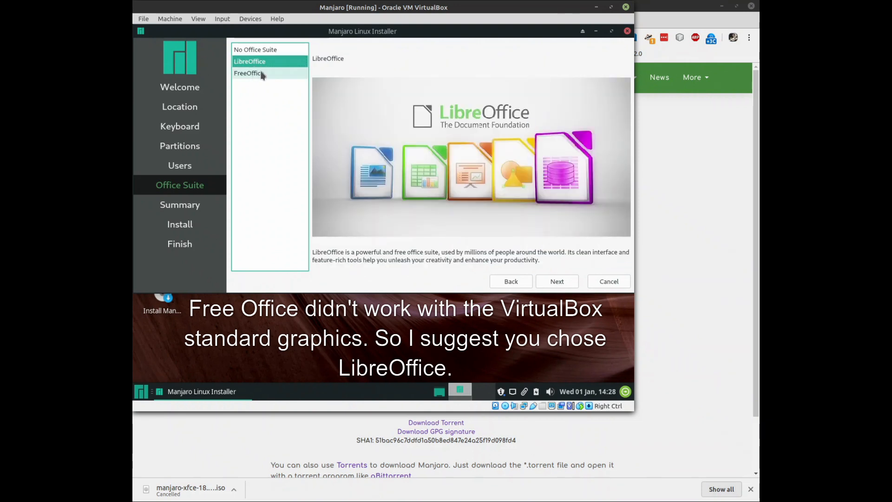
left_click(260, 74)
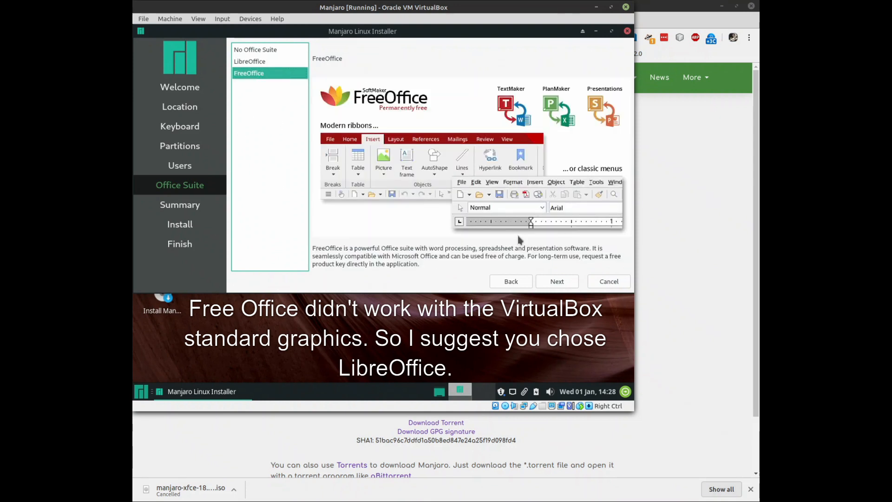
Step: Continue to the installation summary, start installing Manjaro 18.1.5 and confirm the changes to the disk
left_click(552, 284)
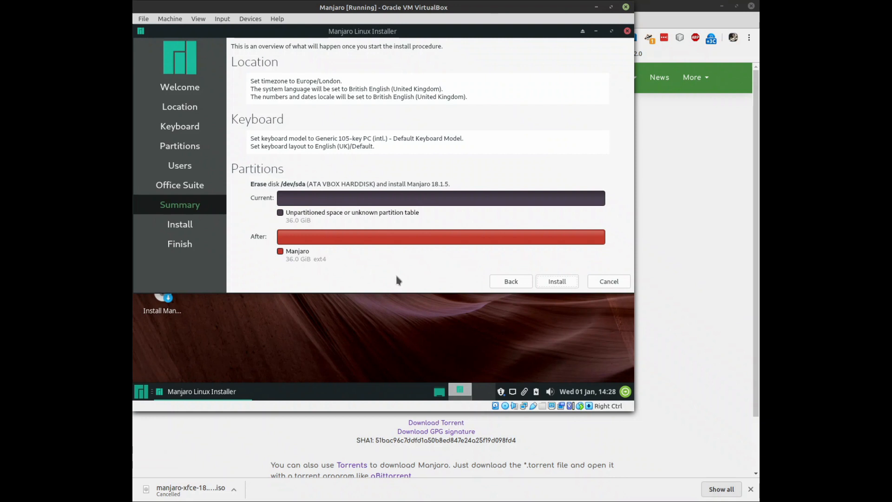
left_click(559, 283)
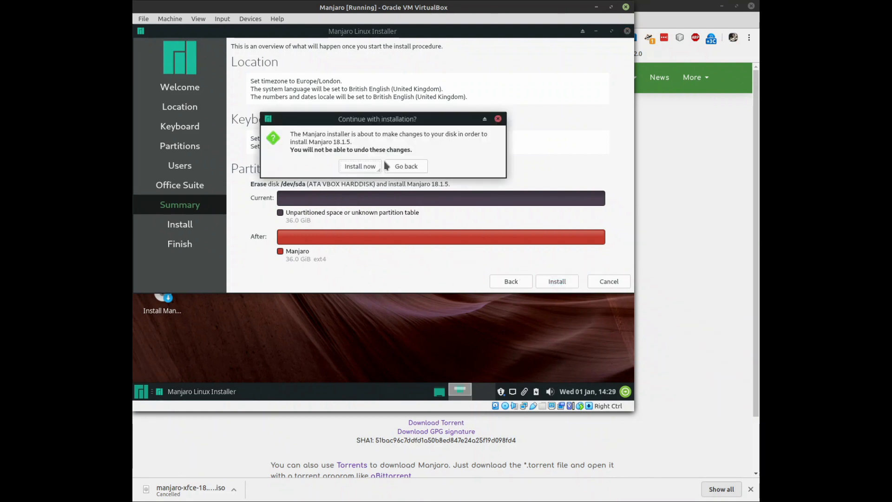
left_click(358, 171)
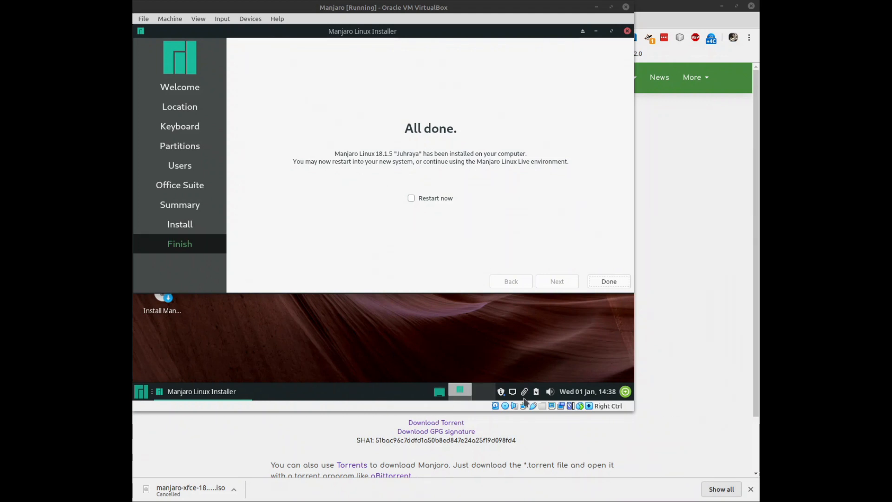
Step: Switch back and forth between the two live desktop workspaces and return to the finished installer
left_click(480, 395)
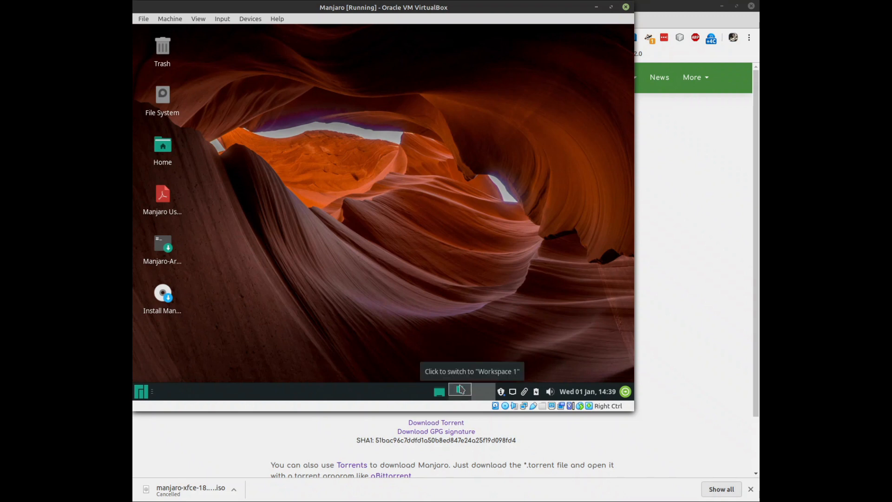
left_click(460, 390)
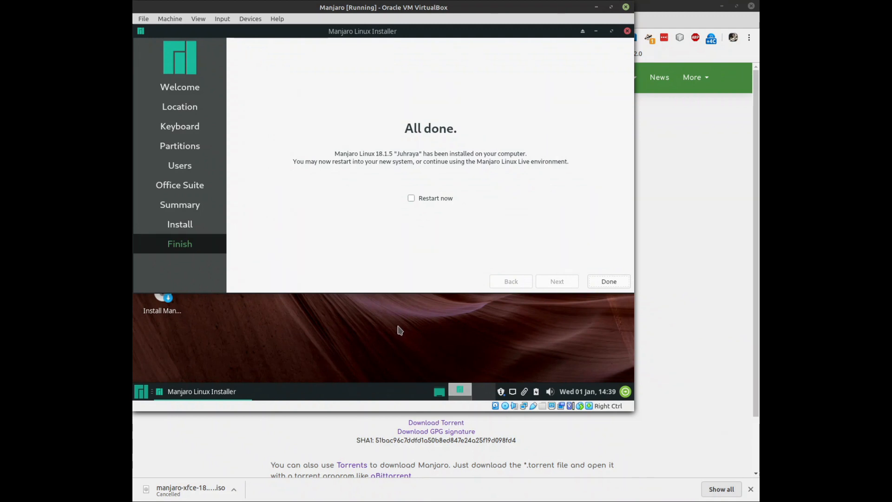
left_click(457, 391)
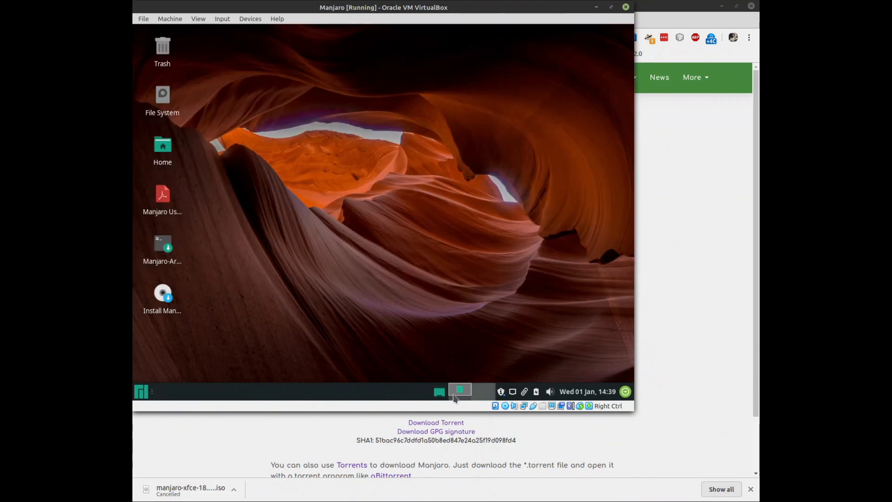
left_click(458, 391)
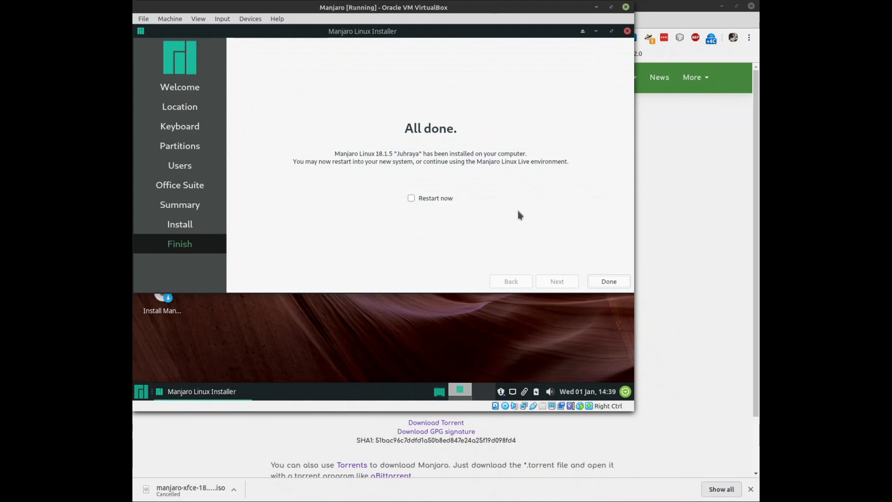
left_click(481, 394)
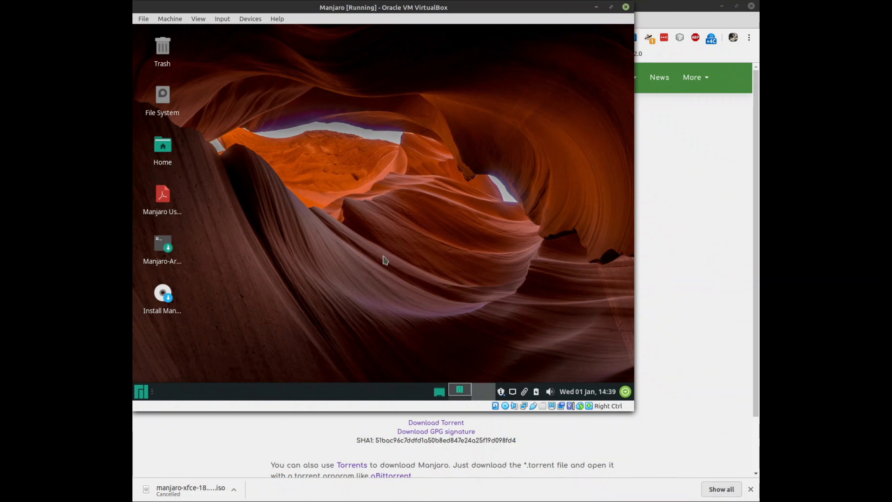
left_click(460, 392)
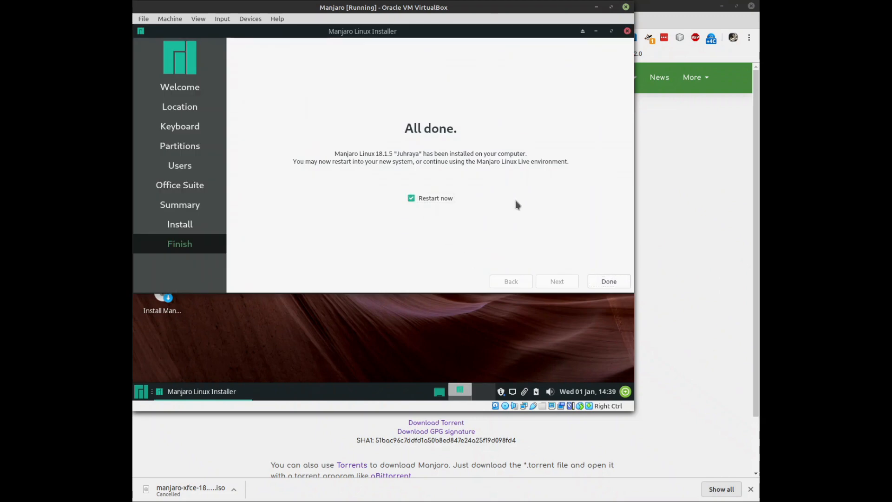
Step: Finish the installer with an immediate restart and log in to the installed system with the account password
left_click(609, 281)
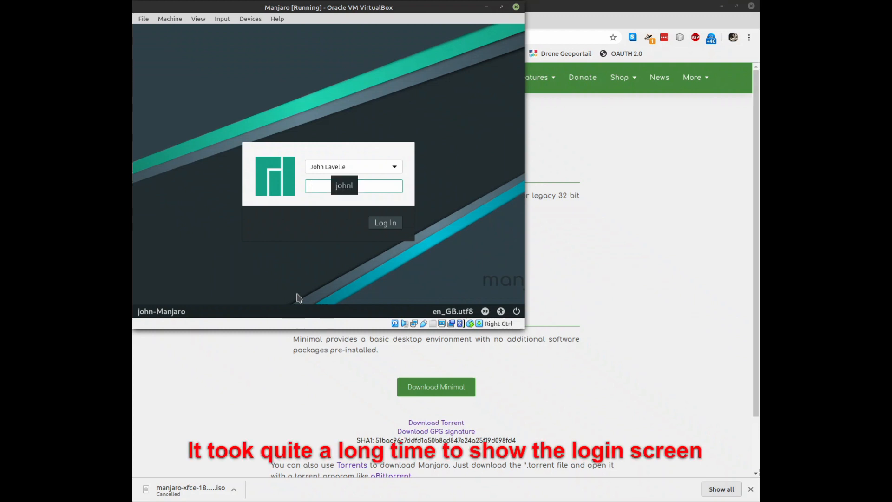
left_click(336, 187)
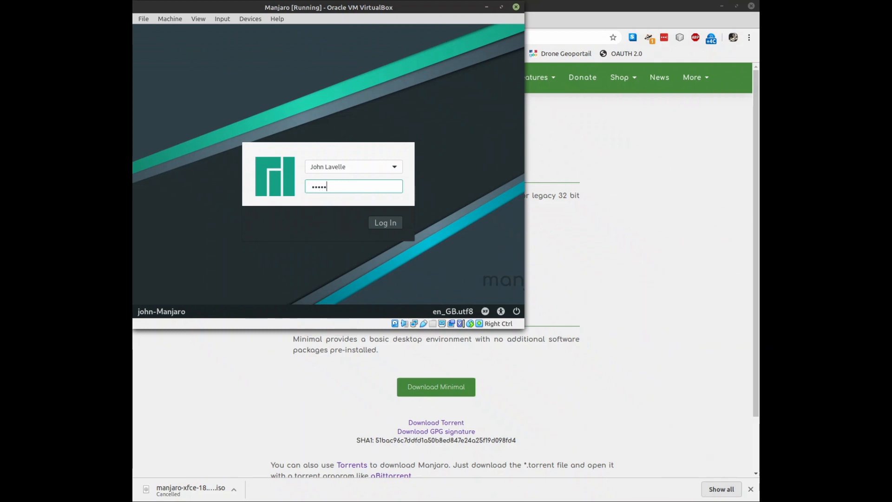
key("Return")
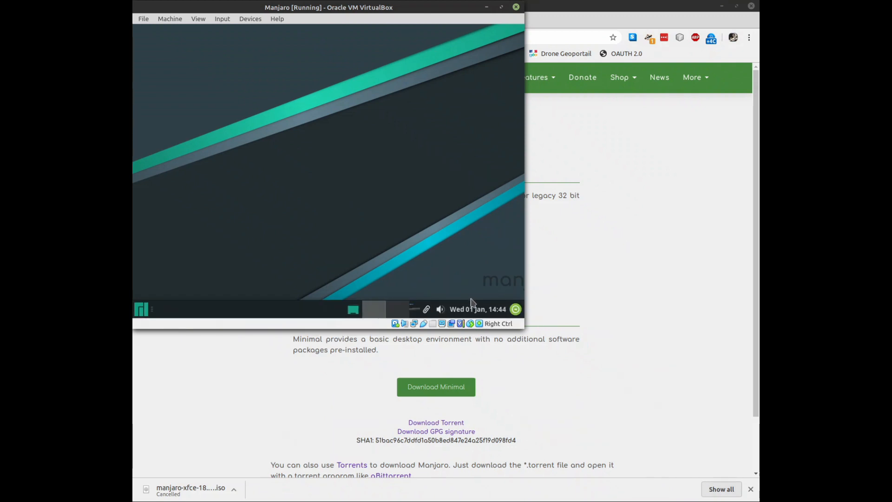
Step: Maximise the virtual machine window and stop the network connection message from being shown again
left_click(501, 7)
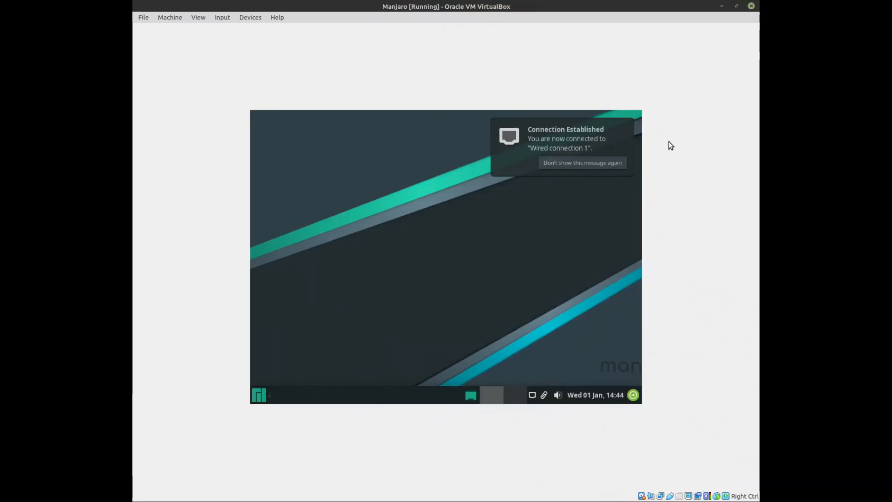
left_click(599, 165)
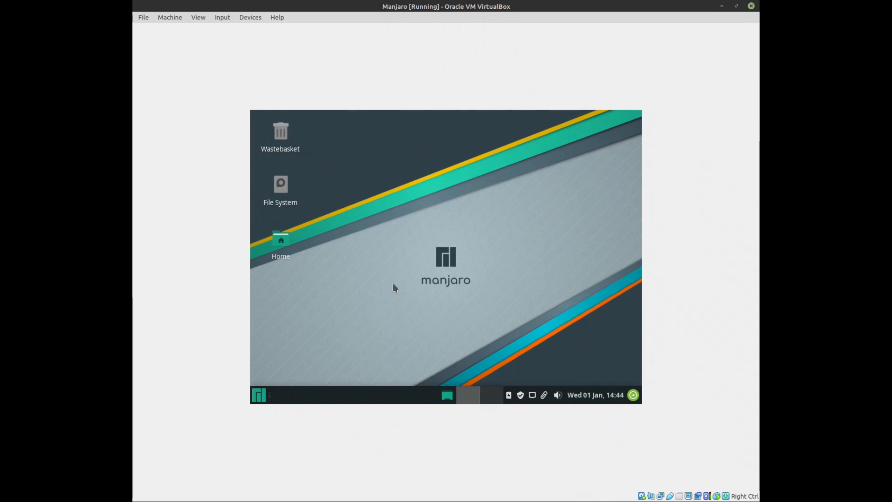
Step: Set the orange canyon picture as the desktop wallpaper and close the desktop settings
right_click(401, 207)
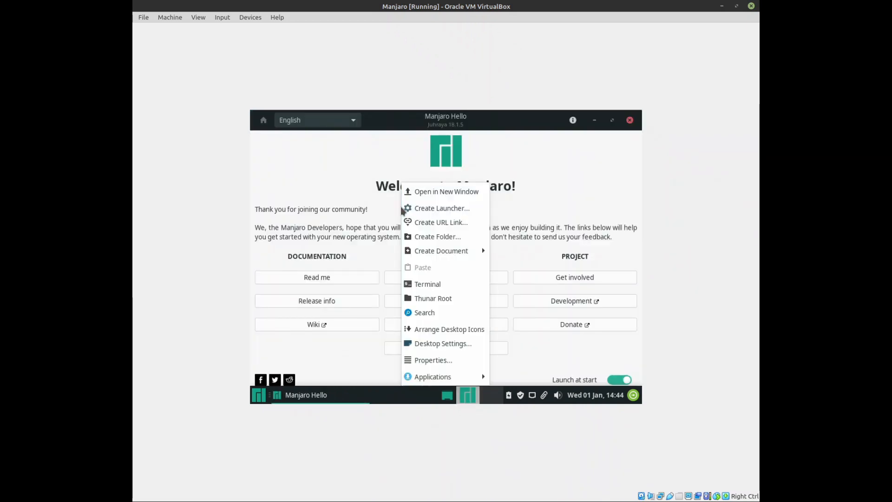
left_click(440, 352)
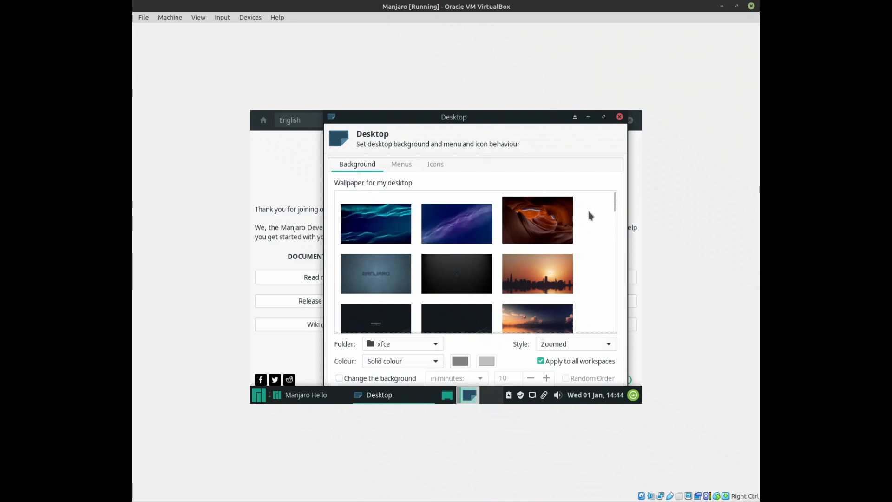
left_click(558, 216)
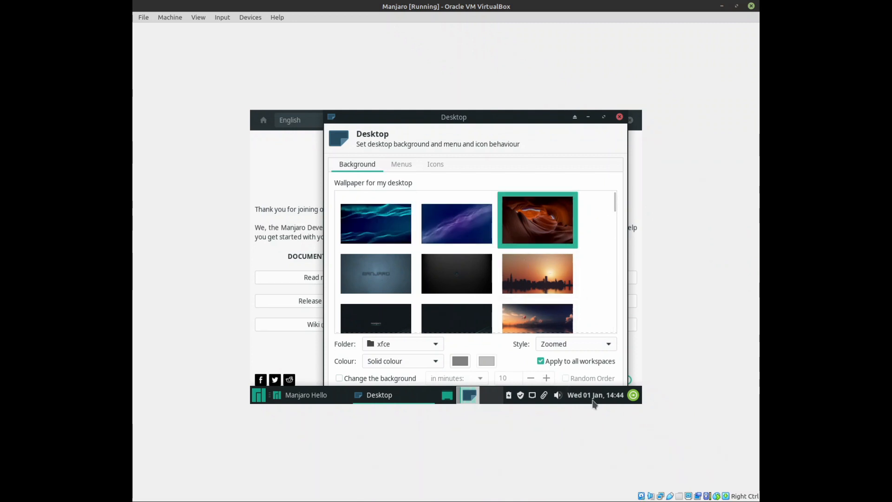
left_click(619, 117)
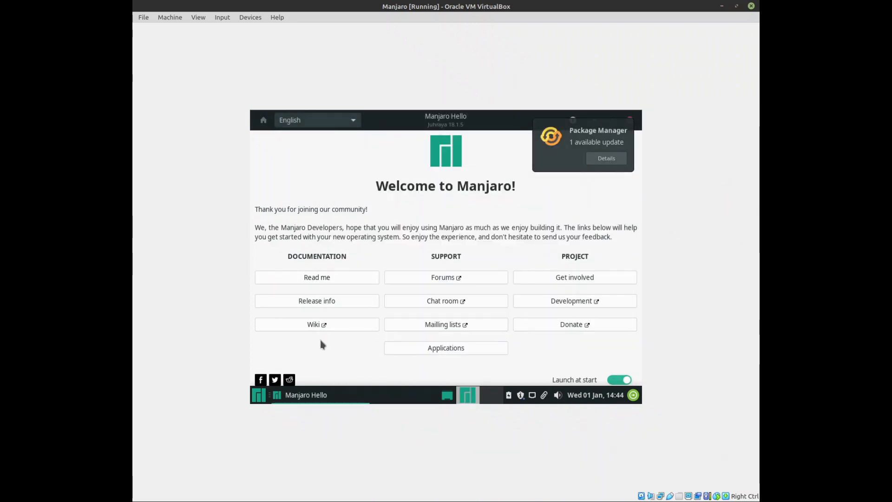
Step: Open the details of the available package update from its notification
left_click(623, 134)
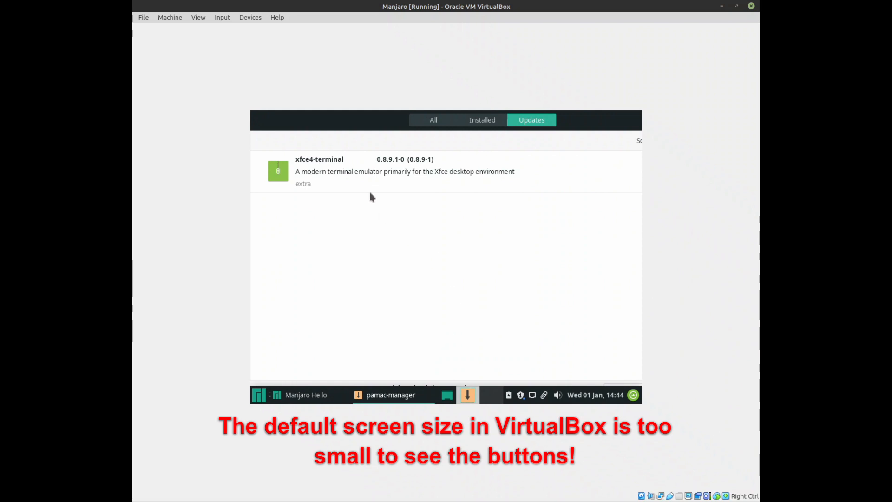
Step: Set the virtual display's resolution to 1280x960, apply it, close the display settings, and fit the desktop to the virtual machine window
left_click(259, 395)
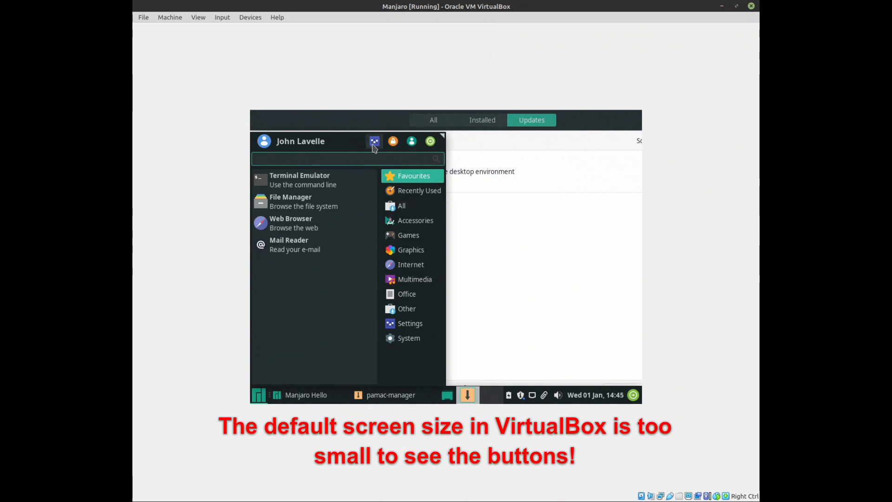
left_click(374, 143)
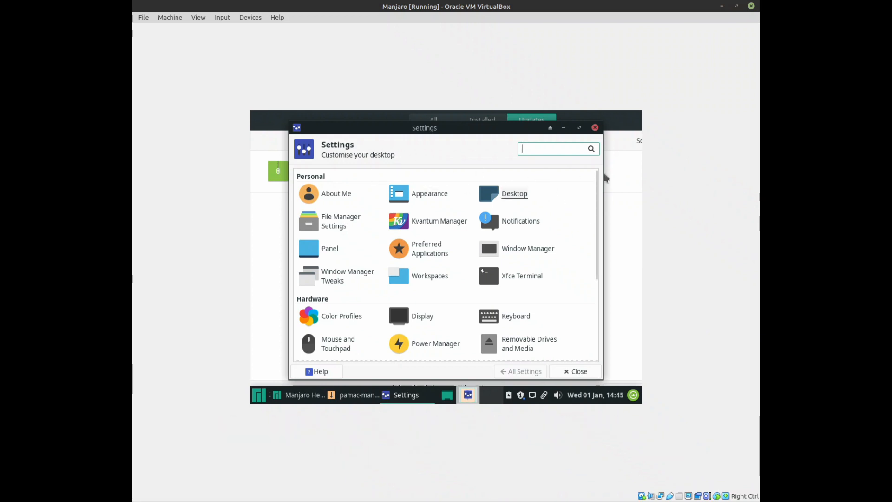
left_click(428, 318)
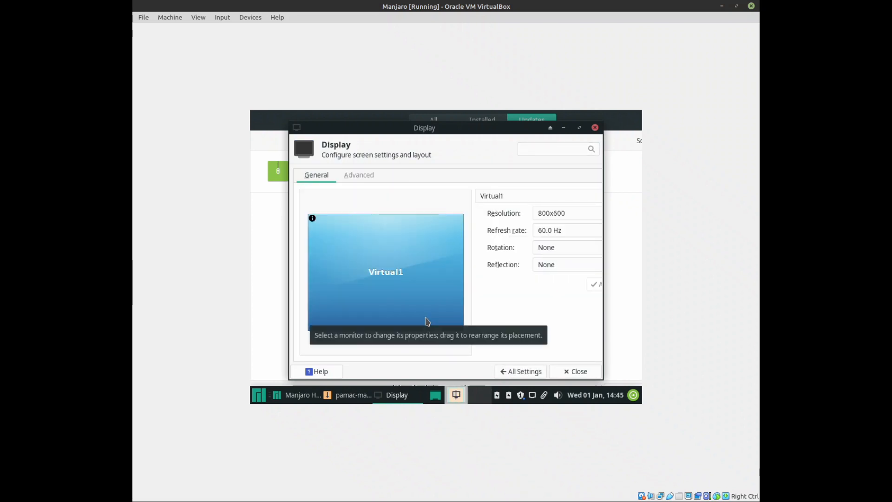
left_click(577, 212)
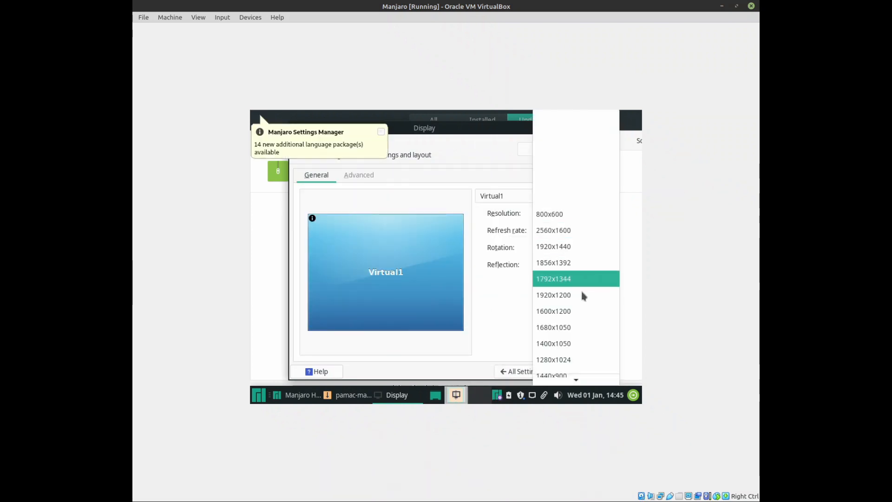
scroll(579, 297, "down", 2)
scroll(579, 300, "down", 2)
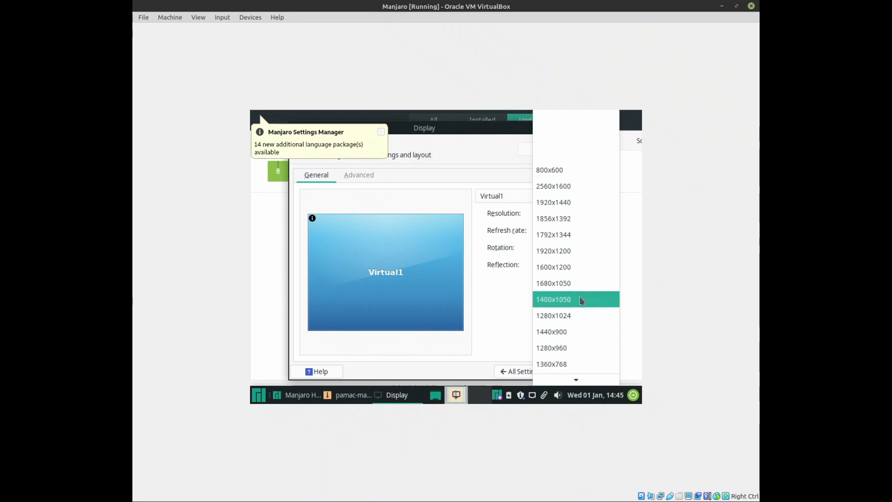
scroll(585, 281, "down", 1)
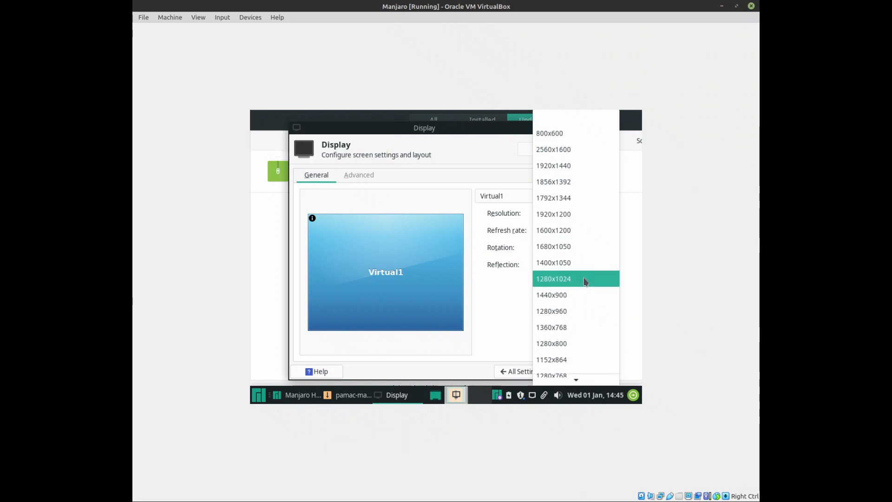
left_click(572, 313)
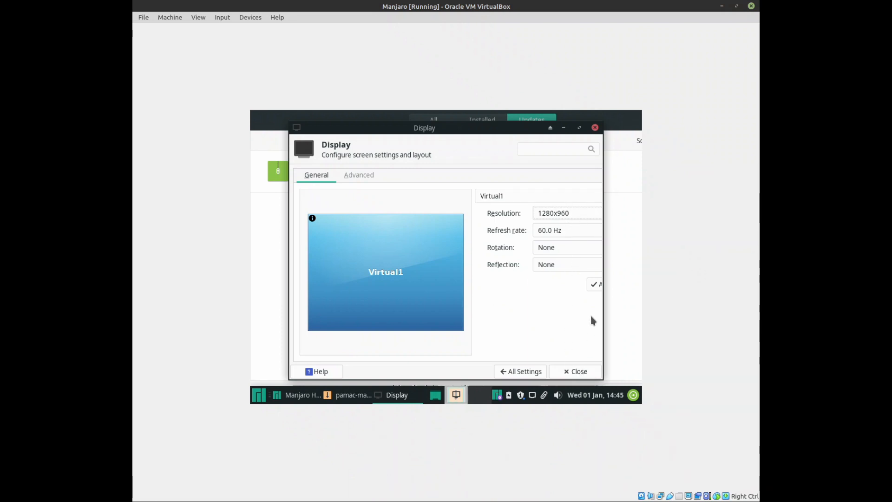
left_click(599, 288)
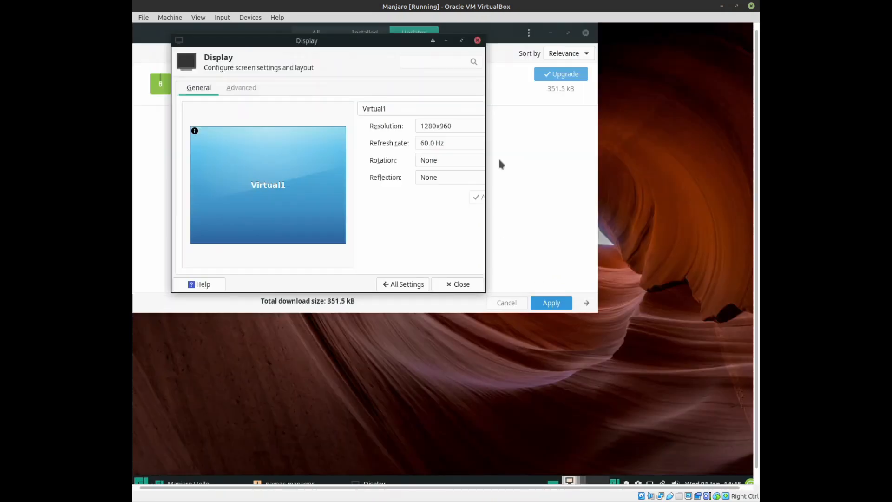
left_click(462, 285)
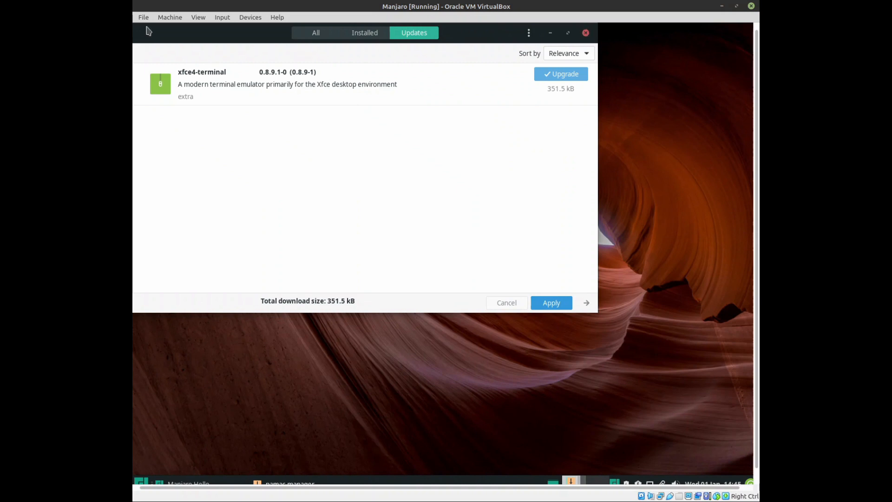
left_click(198, 17)
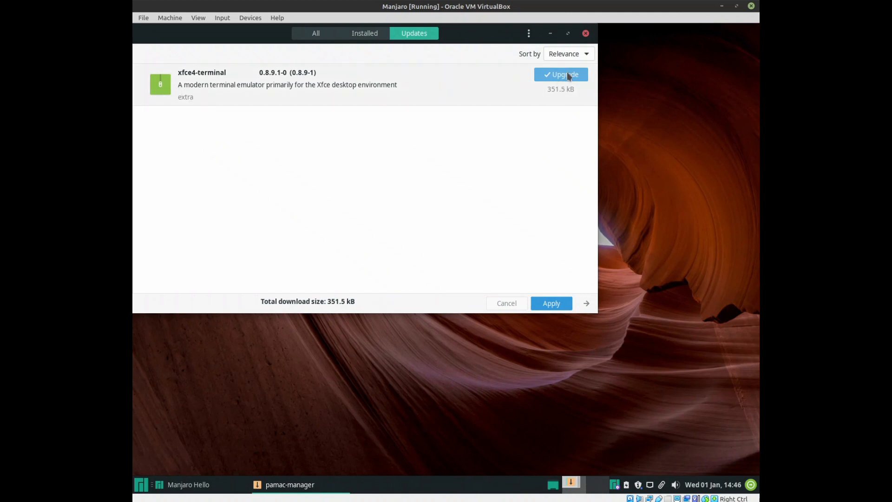
Step: Apply the xfce4-terminal upgrade, authenticating with the account password, and close the software manager once it finishes
left_click(555, 304)
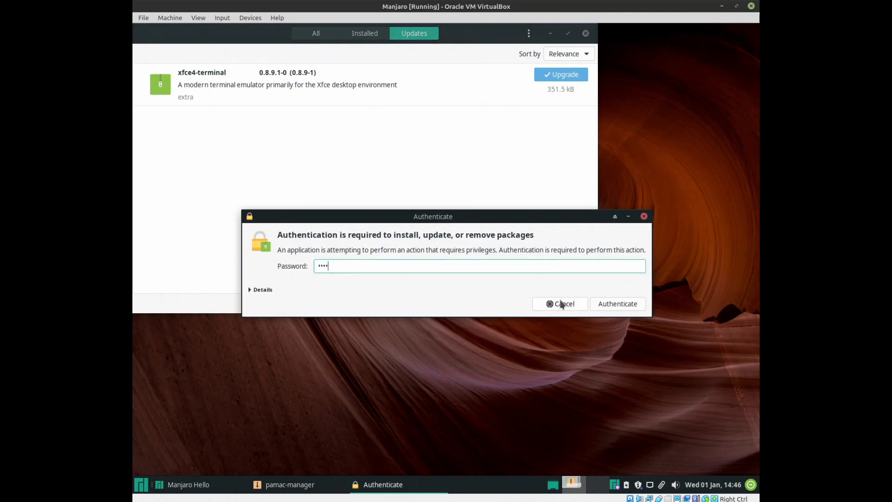
key("Return")
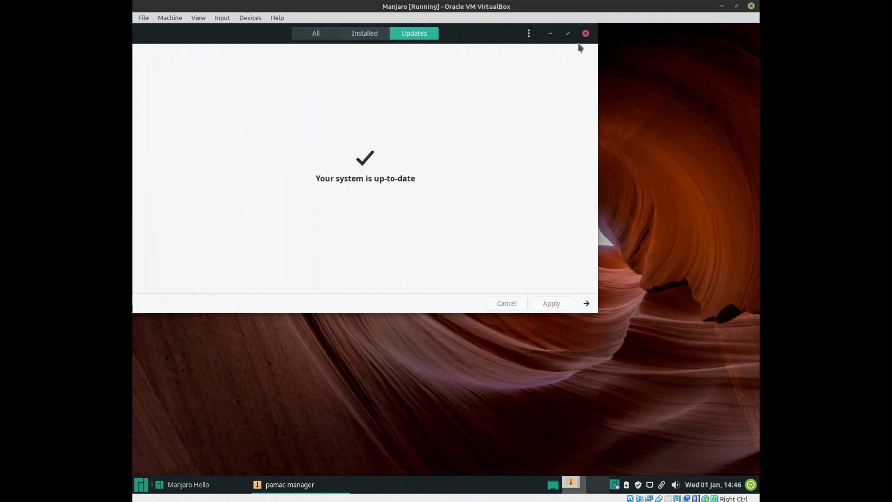
left_click(533, 39)
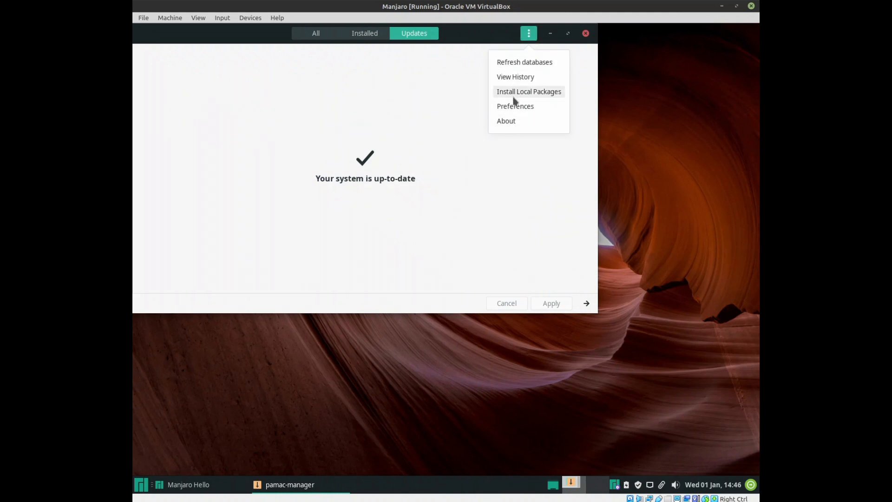
left_click(586, 33)
left_click(585, 34)
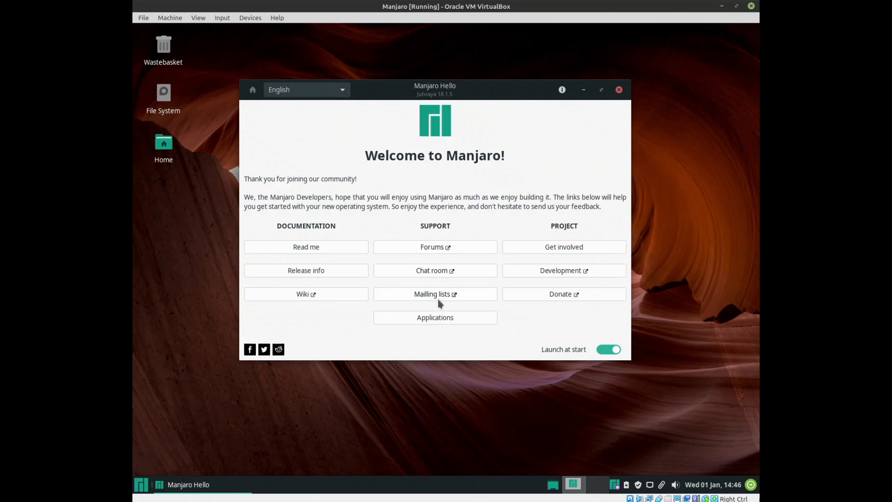
Step: Launch FreeOffice TextMaker from the office applications and close it again
left_click(144, 488)
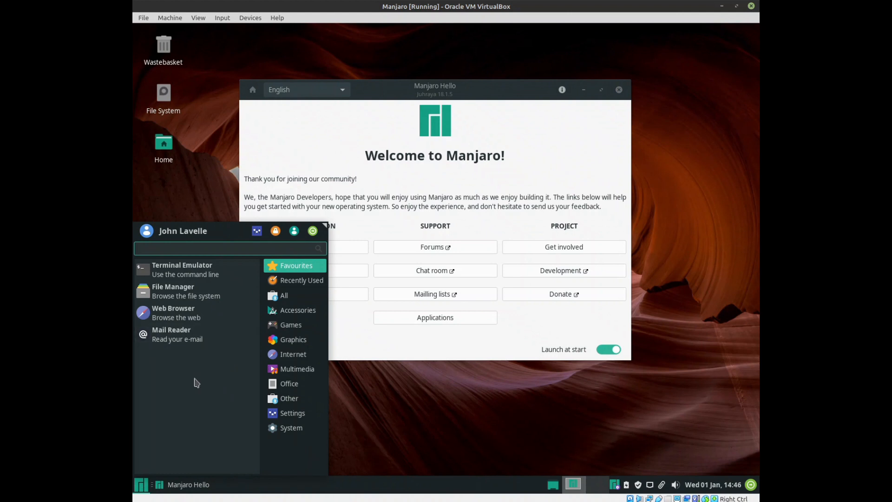
left_click(297, 384)
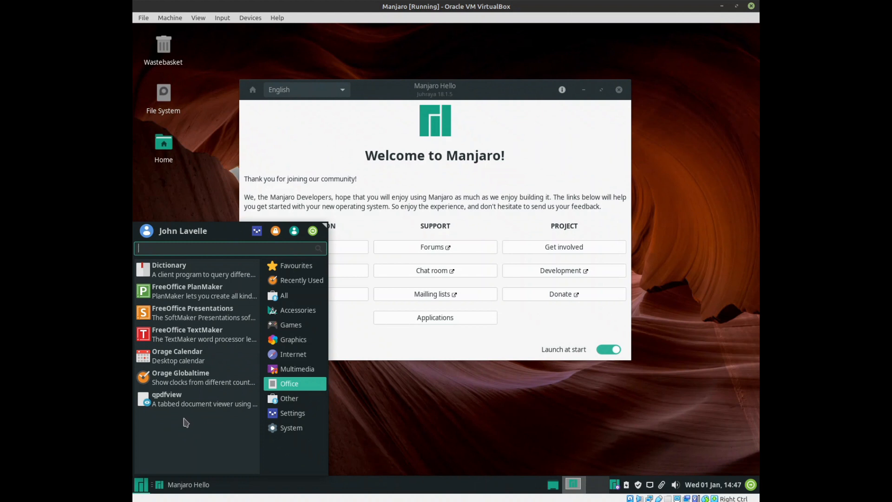
left_click(188, 334)
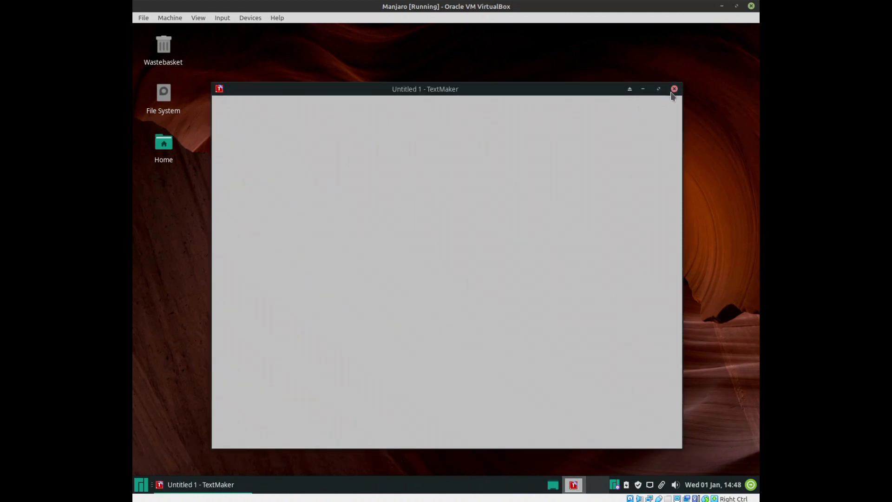
left_click(674, 90)
Step: Open the desktop's Panel settings and reduce the row size of Panel 0 to 30 pixels
left_click(142, 484)
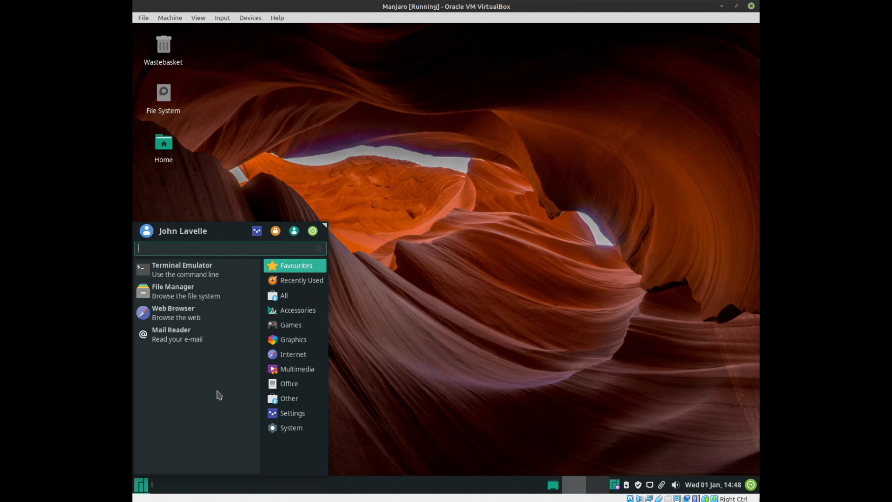
left_click(257, 230)
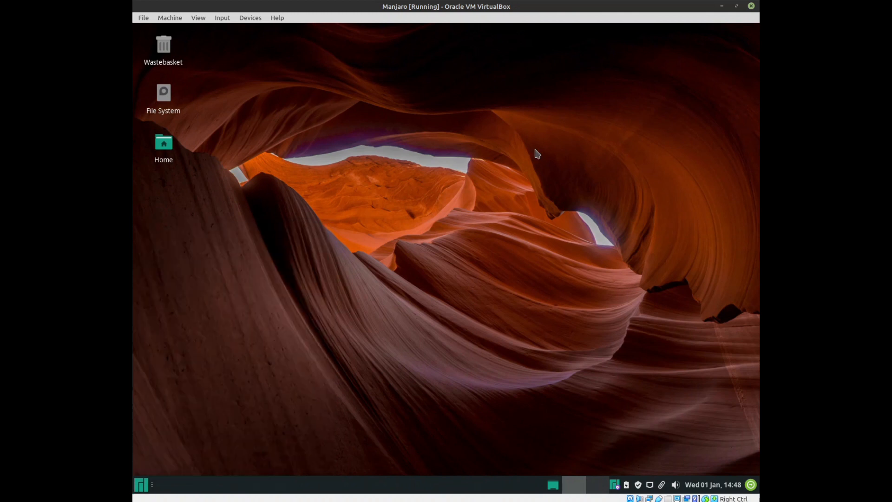
left_click_drag(482, 130, 501, 73)
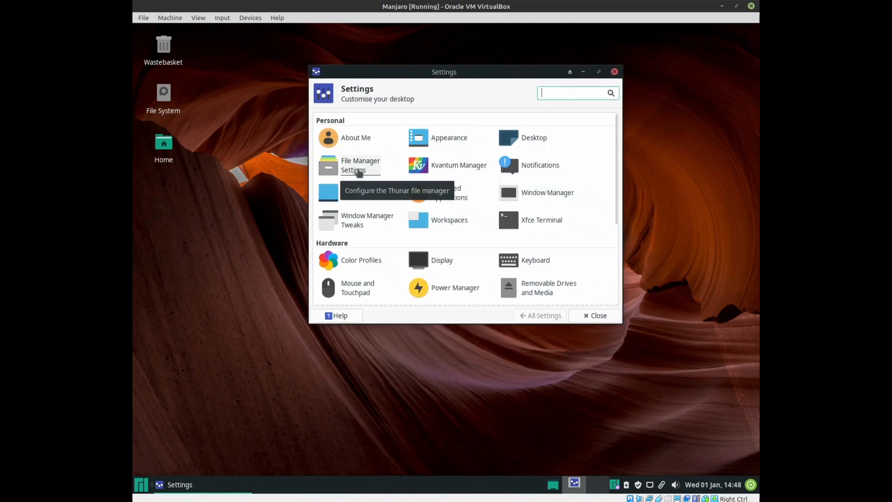
left_click(331, 193)
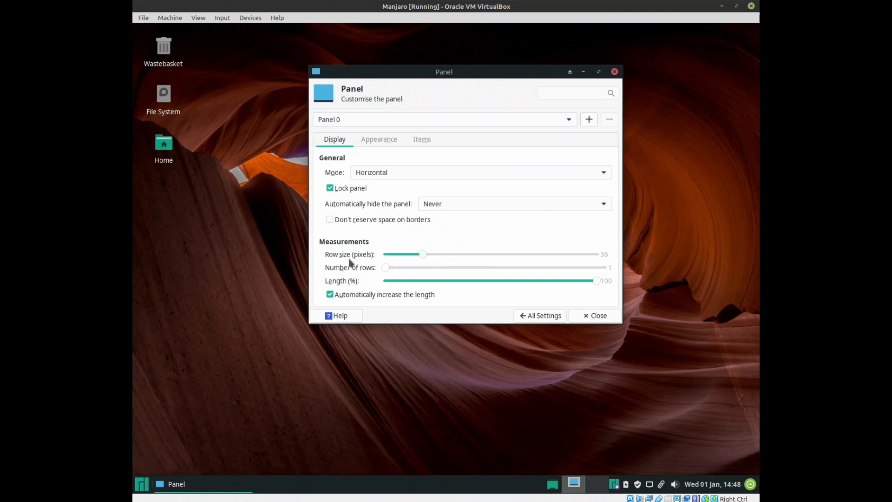
left_click_drag(423, 257, 418, 258)
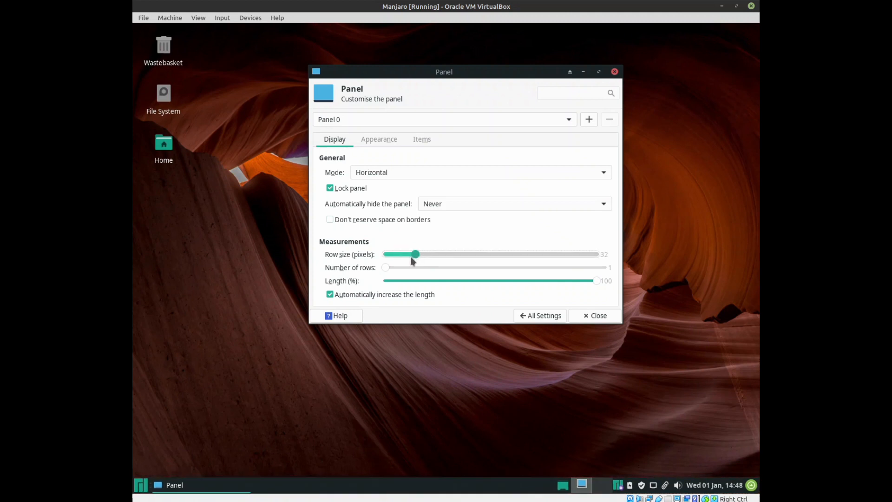
left_click_drag(410, 257, 407, 256)
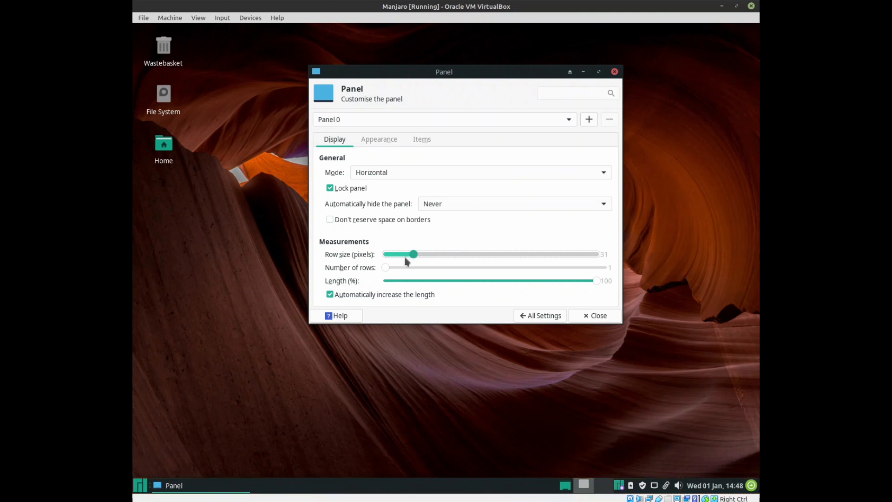
scroll(401, 259, "down", 1)
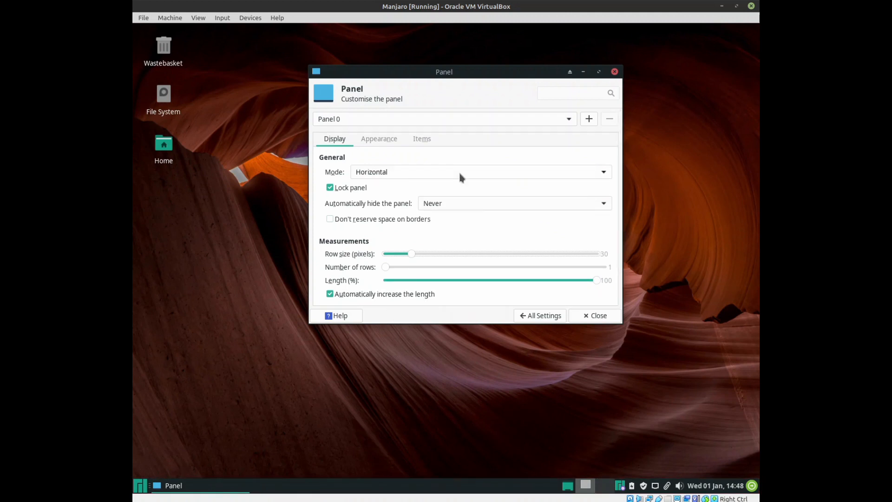
Step: Set the panel's fixed icon size to 24 pixels and close the Panel settings
left_click(379, 140)
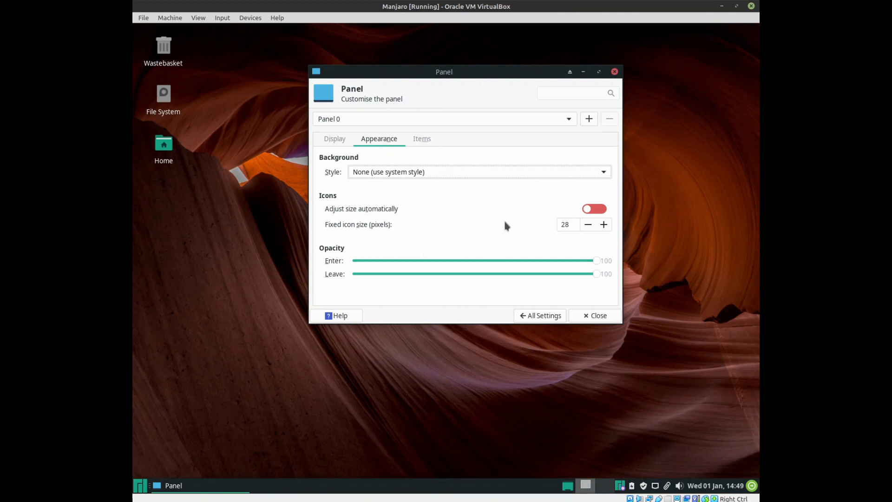
left_click(588, 224)
left_click(588, 225)
left_click(588, 224)
left_click(588, 225)
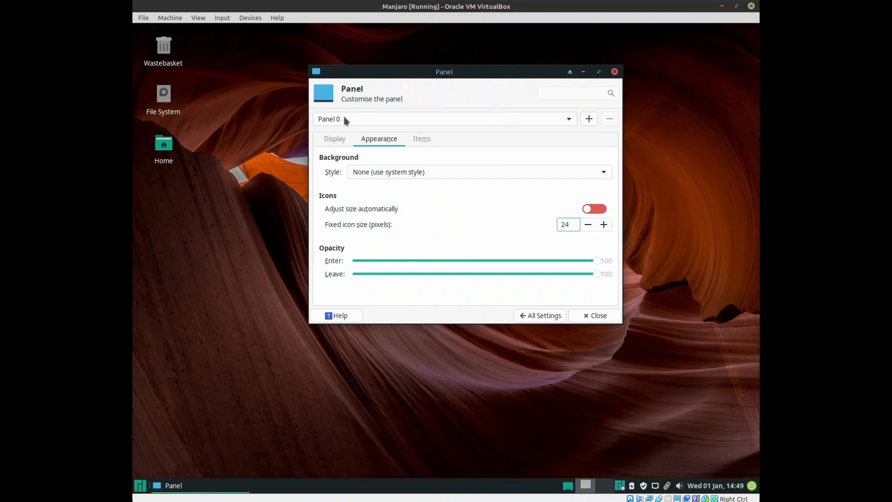
left_click(614, 72)
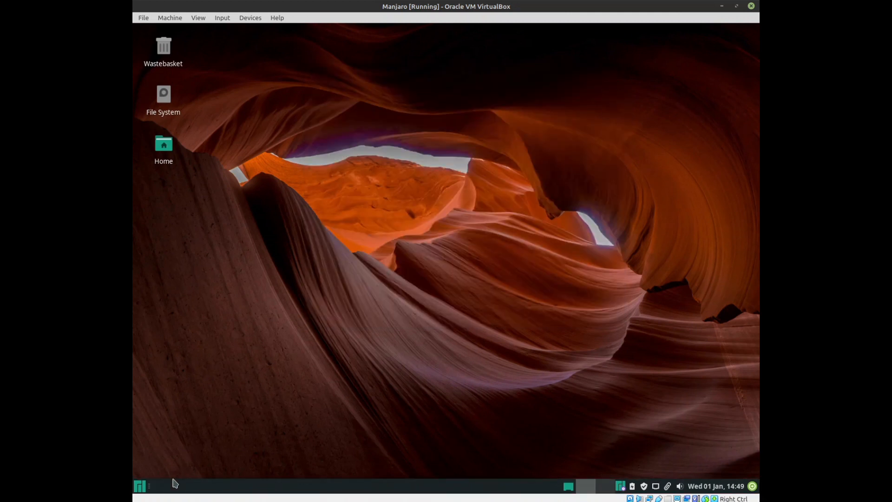
Step: Open Firewall Configuration from the desktop settings with the account password, enable the firewall, and close its window
left_click(140, 486)
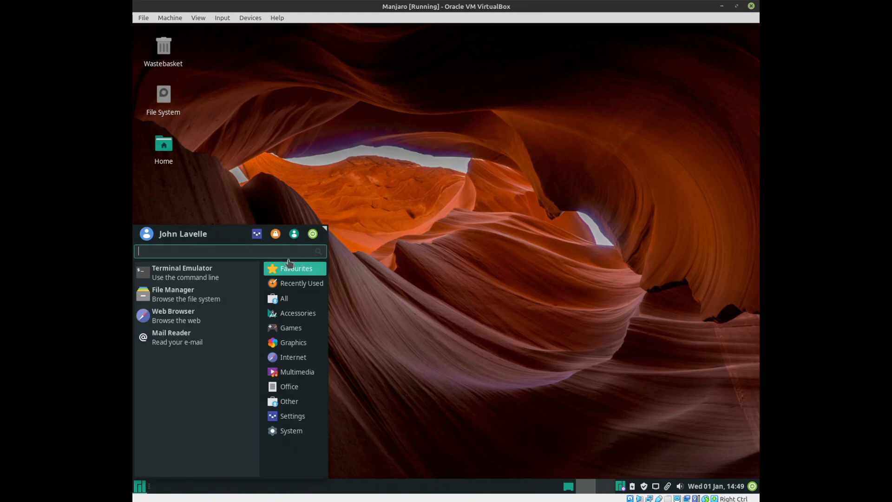
left_click(257, 234)
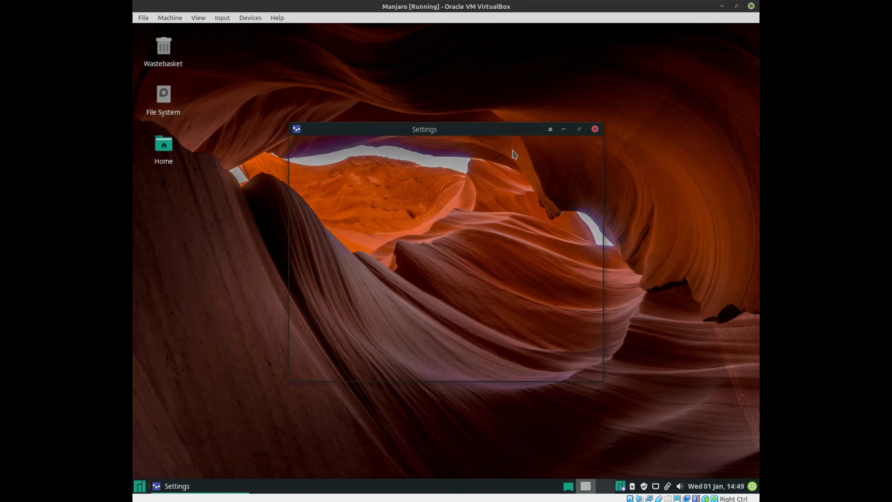
scroll(451, 249, "down", 5)
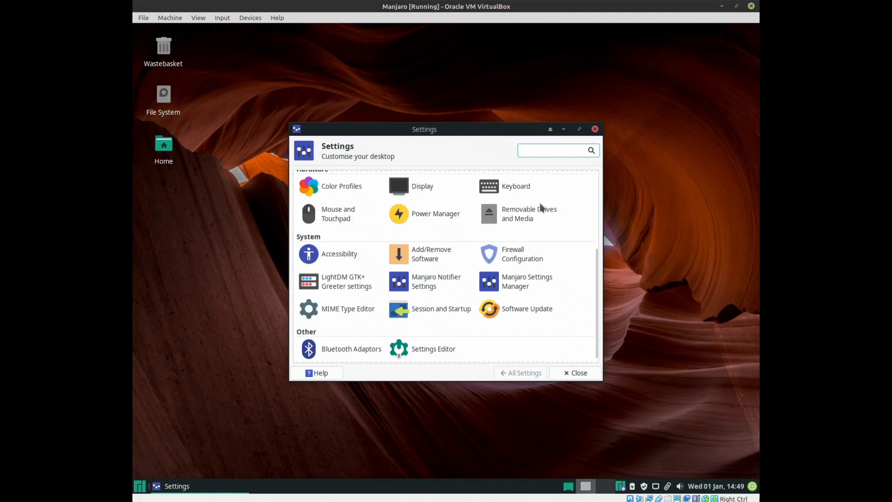
scroll(569, 220, "down", 1)
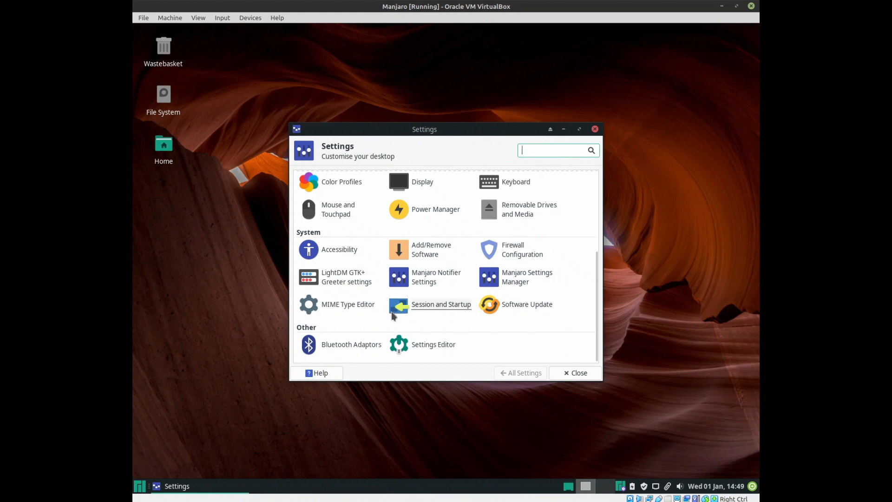
left_click(511, 254)
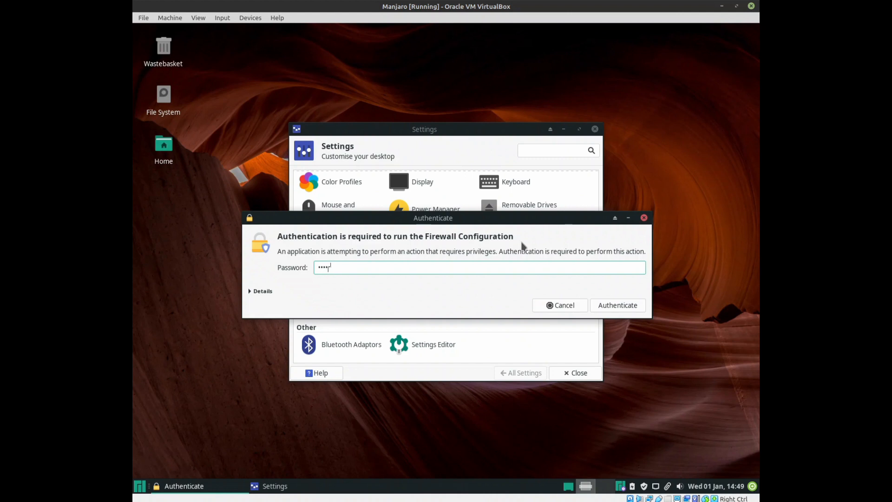
key("Return")
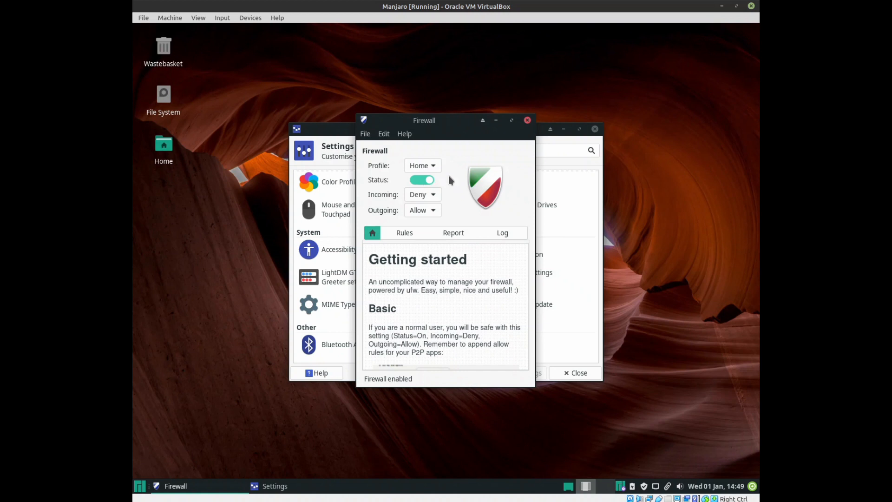
left_click(528, 120)
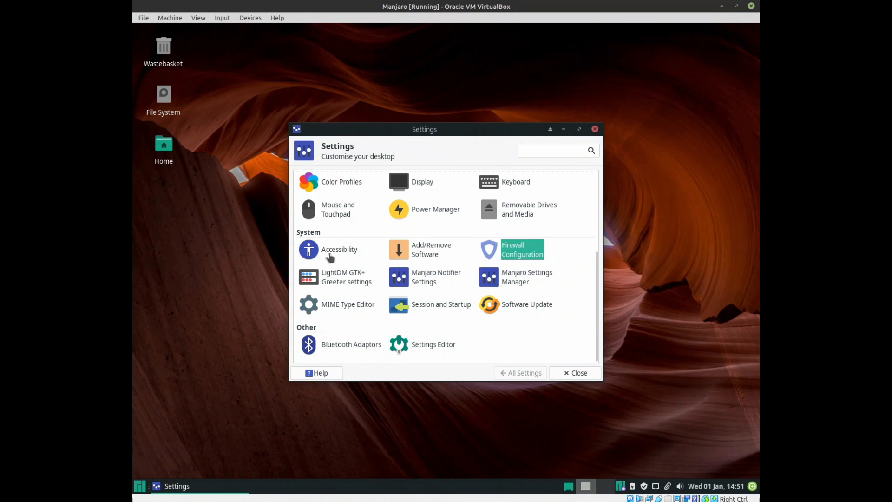
Step: Open Manjaro Settings Manager, view the display drivers under Hardware Configuration in a widened window, and close it
left_click(501, 283)
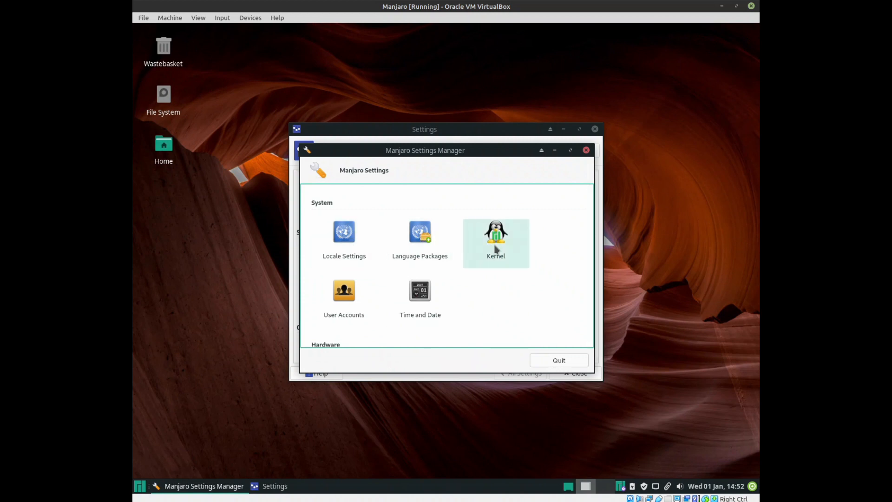
scroll(506, 279, "down", 3)
scroll(506, 280, "up", 3)
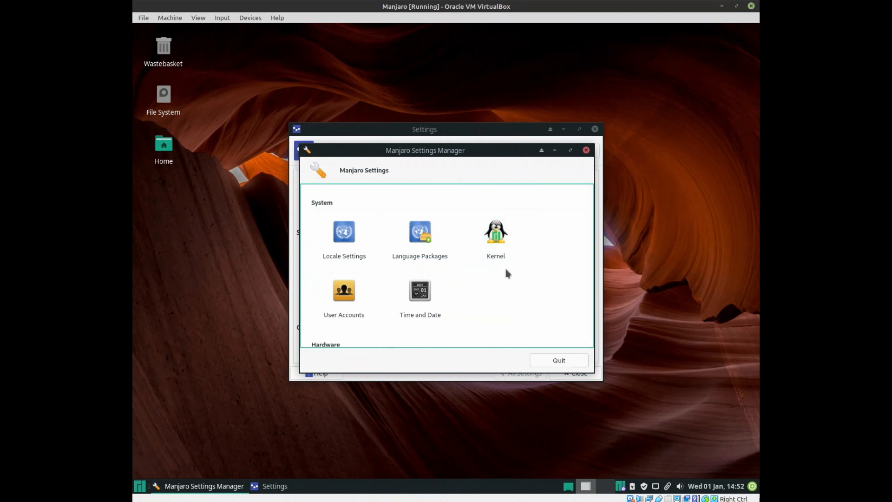
scroll(482, 266, "down", 2)
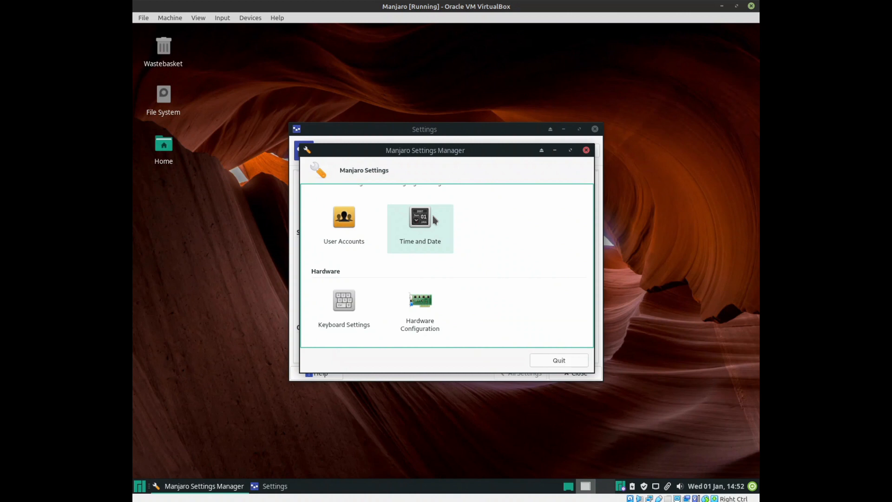
left_click(422, 314)
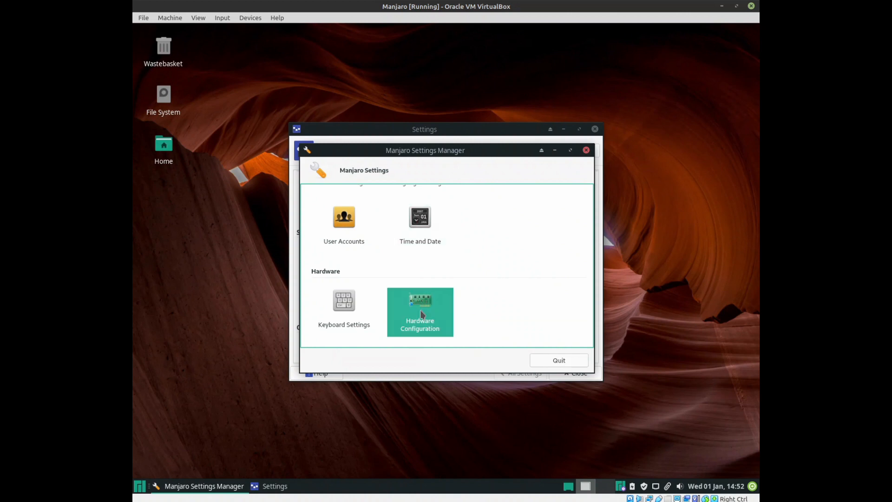
double_click(417, 310)
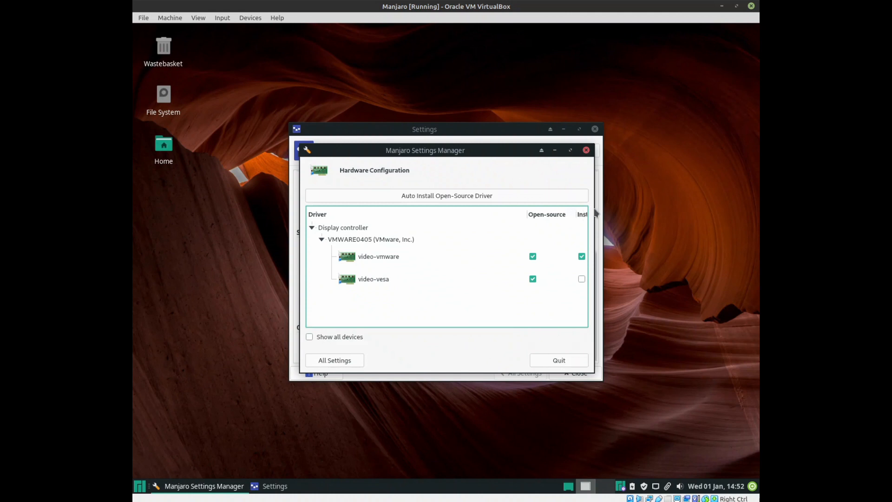
left_click_drag(596, 213, 674, 222)
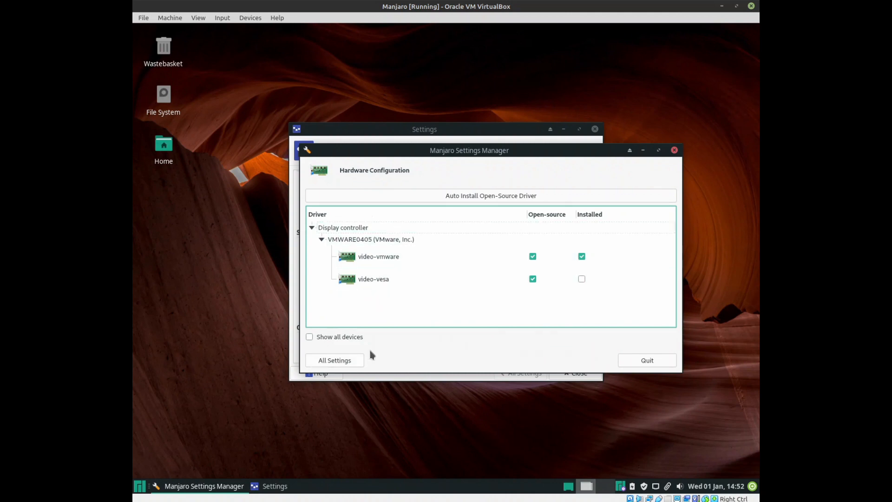
left_click(674, 150)
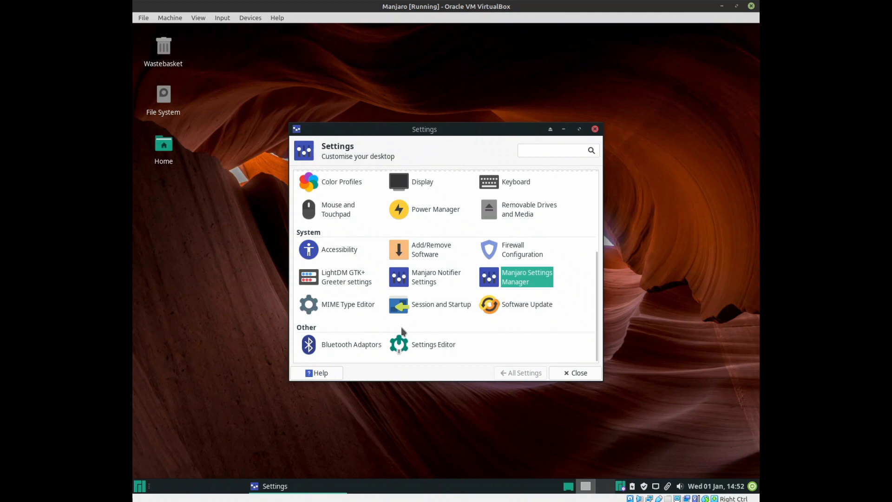
Step: Look at the Office category among the applications and close the desktop Settings window
scroll(402, 331, "up", 5)
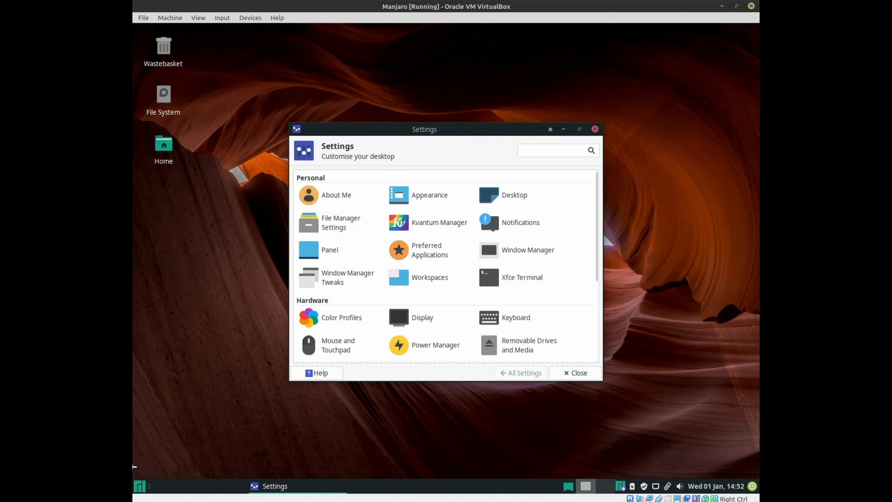
left_click(140, 486)
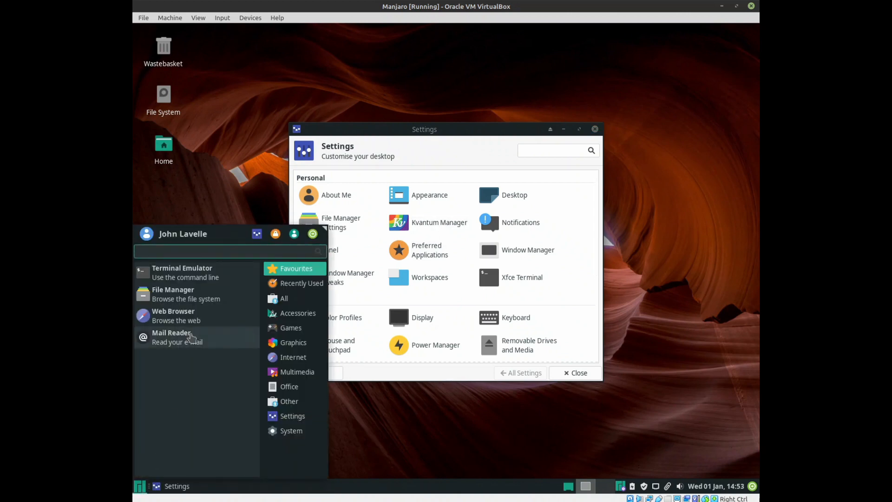
left_click(289, 387)
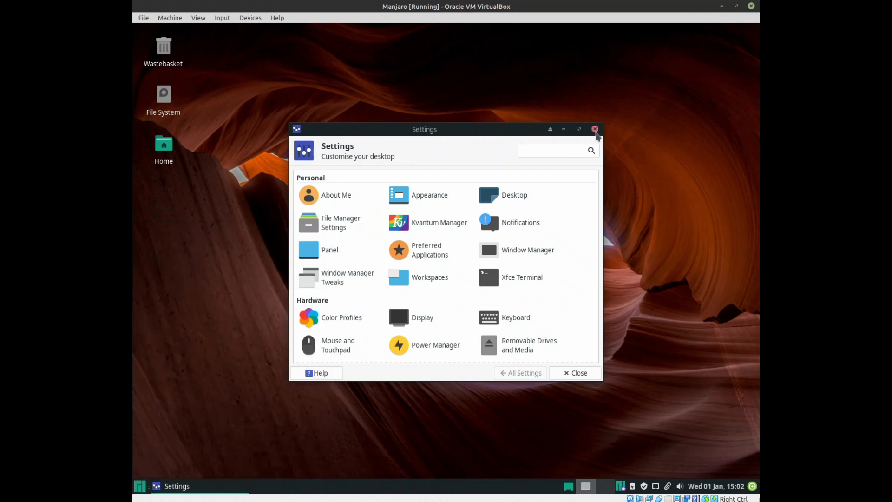
left_click(595, 130)
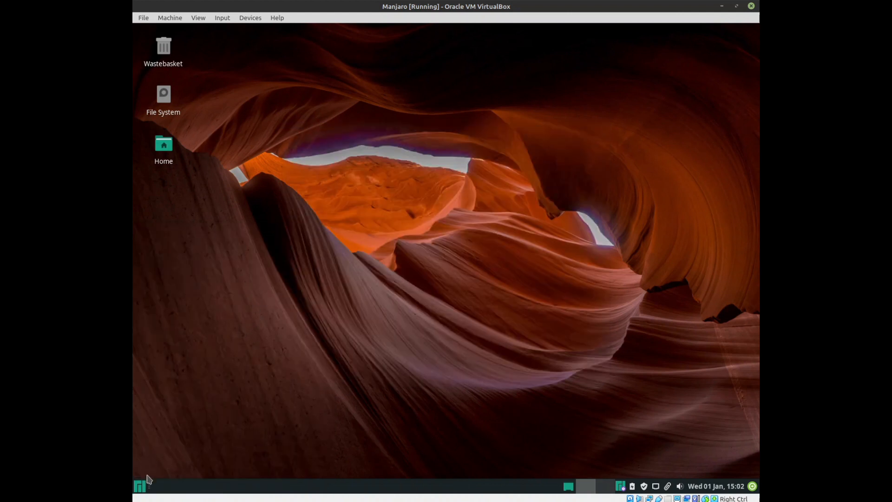
Step: Browse the Other and Accessories application categories and launch Thunar File Manager
left_click(143, 490)
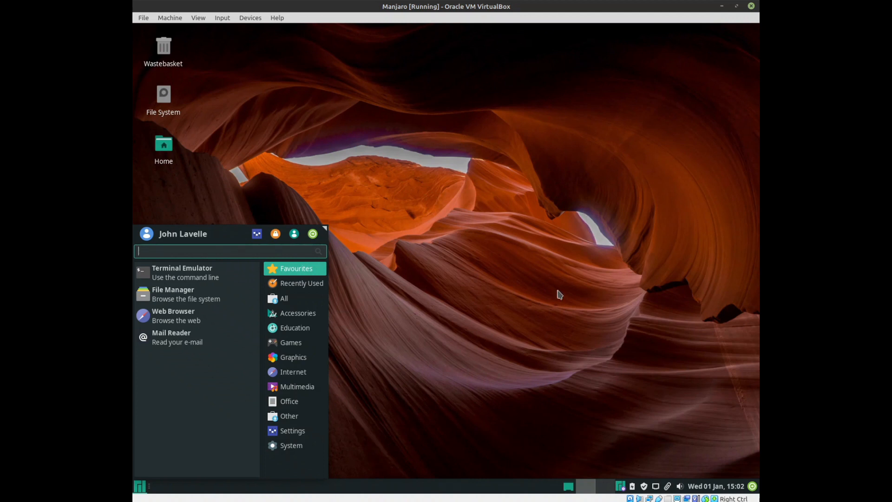
left_click(293, 420)
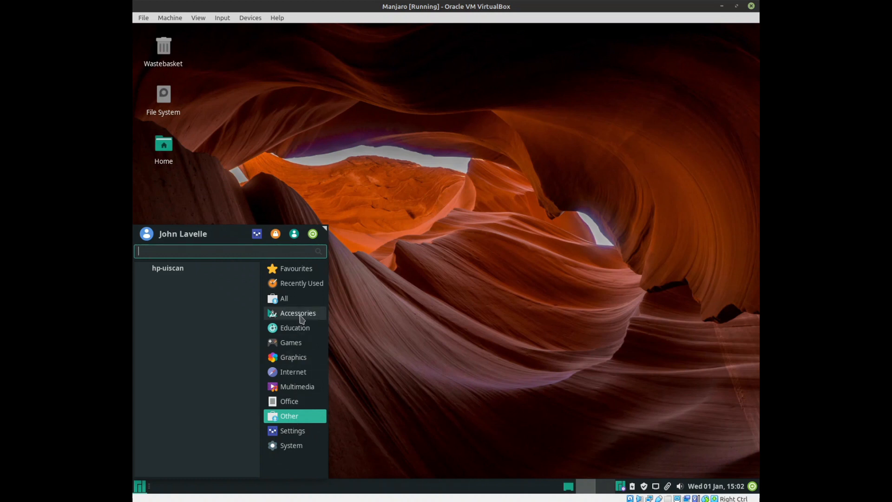
left_click(301, 314)
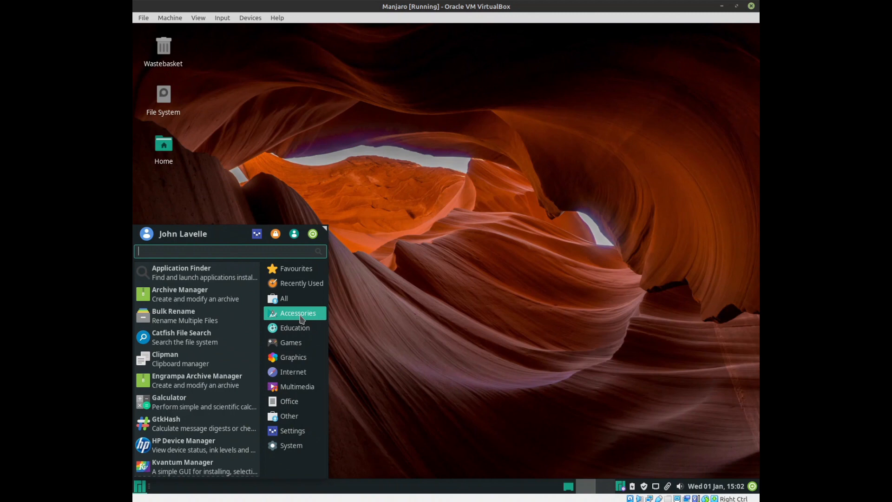
scroll(218, 344, "down", 5)
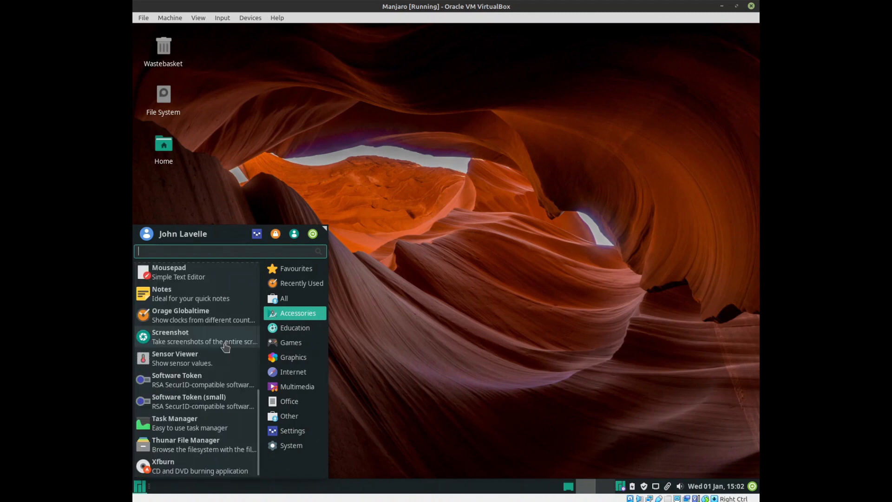
scroll(203, 388, "up", 6)
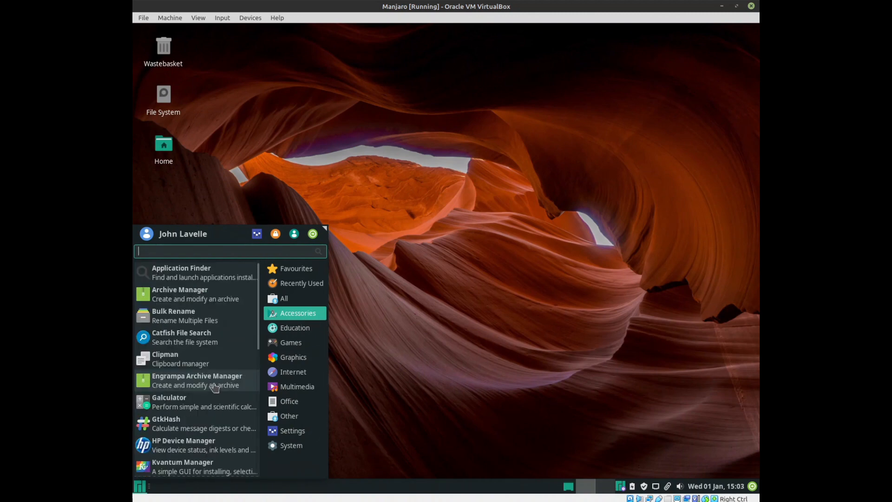
scroll(215, 387, "down", 5)
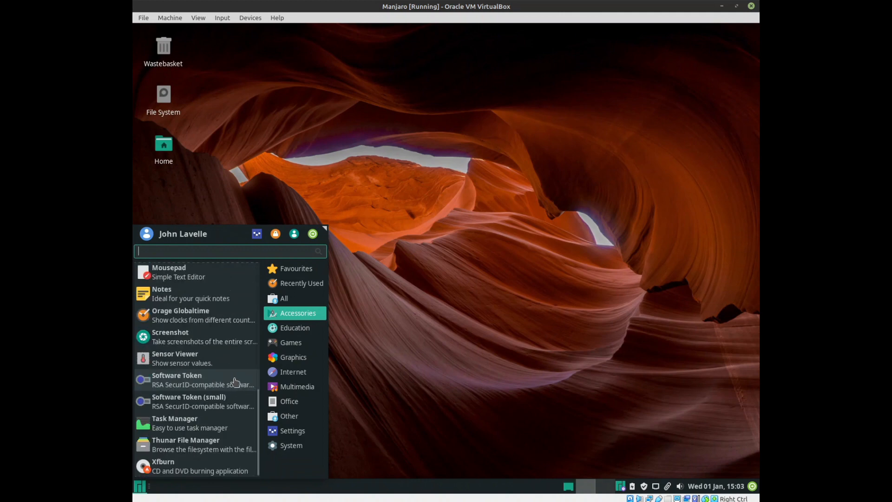
left_click(189, 443)
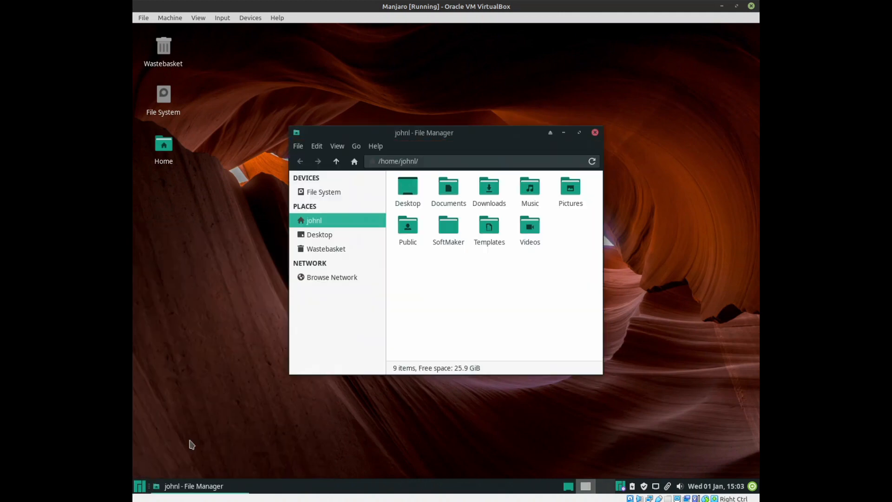
Step: Move and enlarge the file manager window, view the Desktop, Wastebasket and File System locations, and close it
left_click_drag(473, 137, 461, 80)
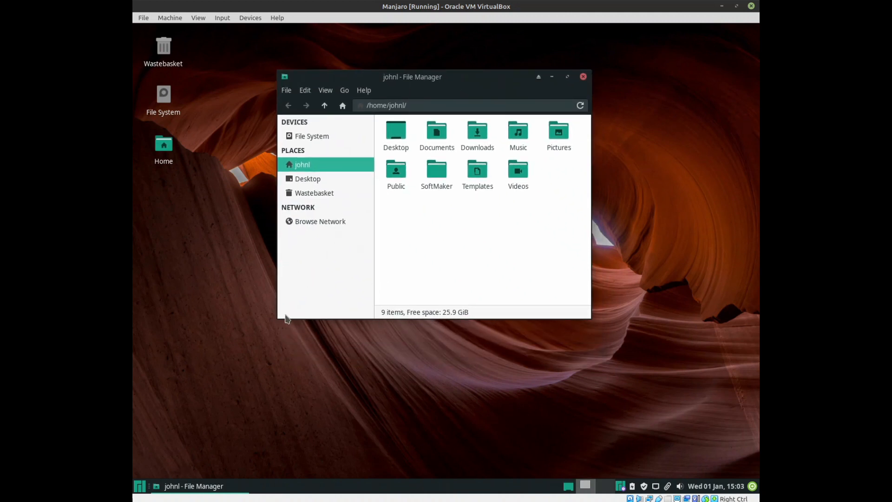
left_click_drag(587, 316, 673, 424)
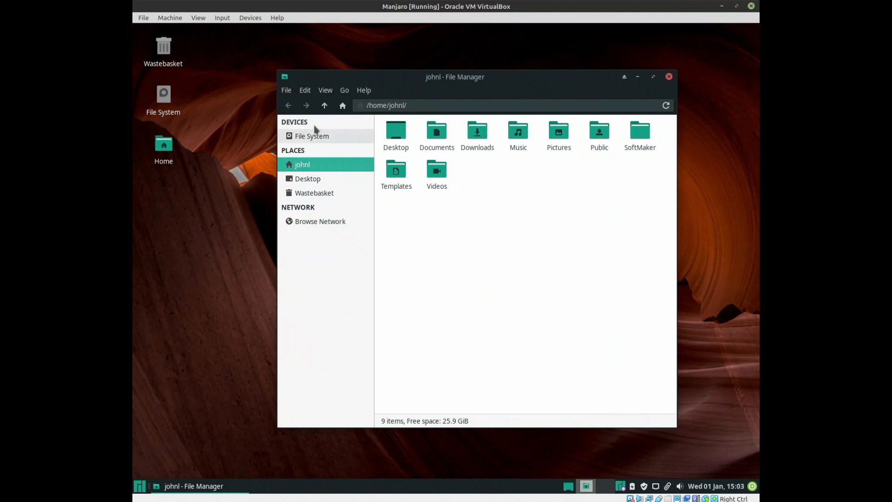
left_click(304, 179)
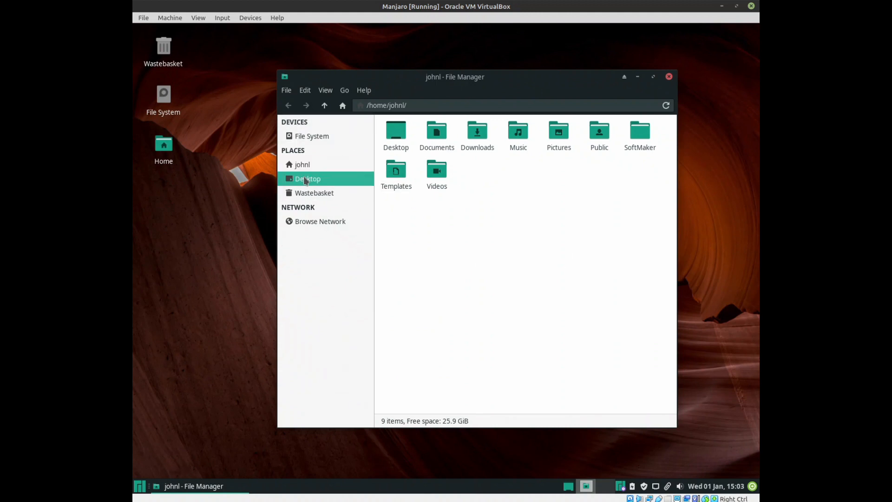
left_click(327, 197)
left_click(306, 142)
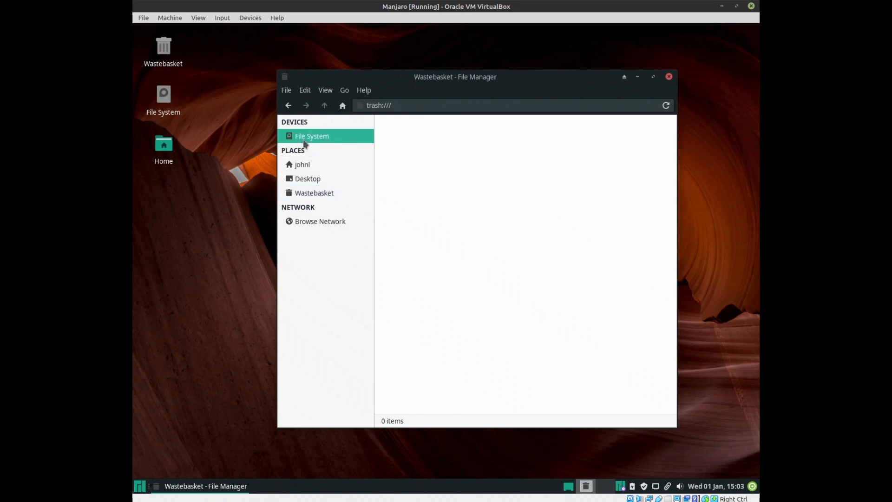
left_click(669, 76)
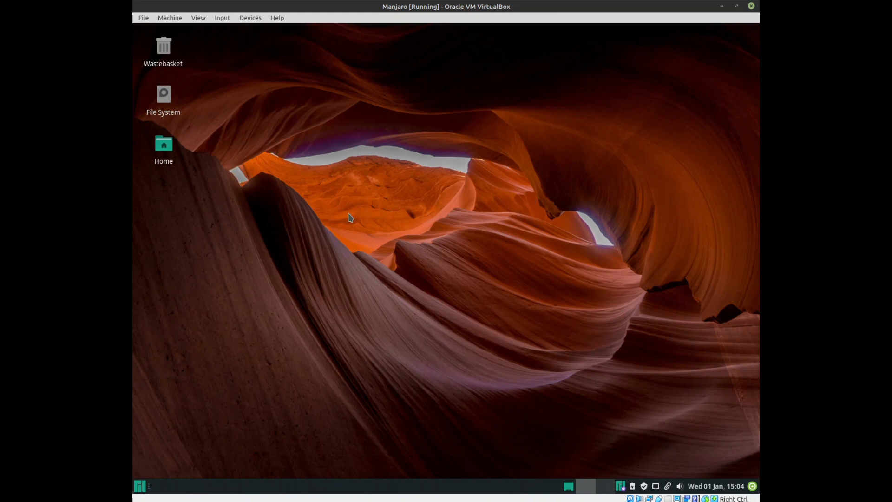
Step: Open Terminal Emulator and set its background preference to None (use solid colour), closing the preferences
left_click(139, 490)
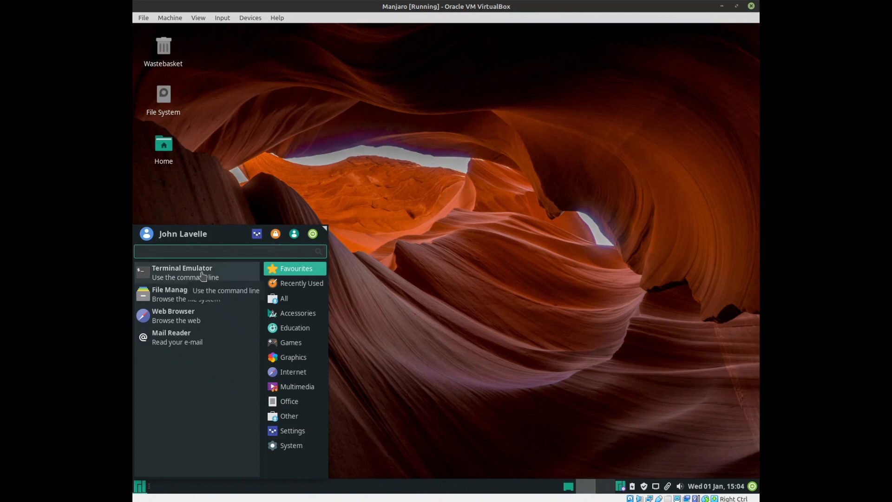
left_click(200, 276)
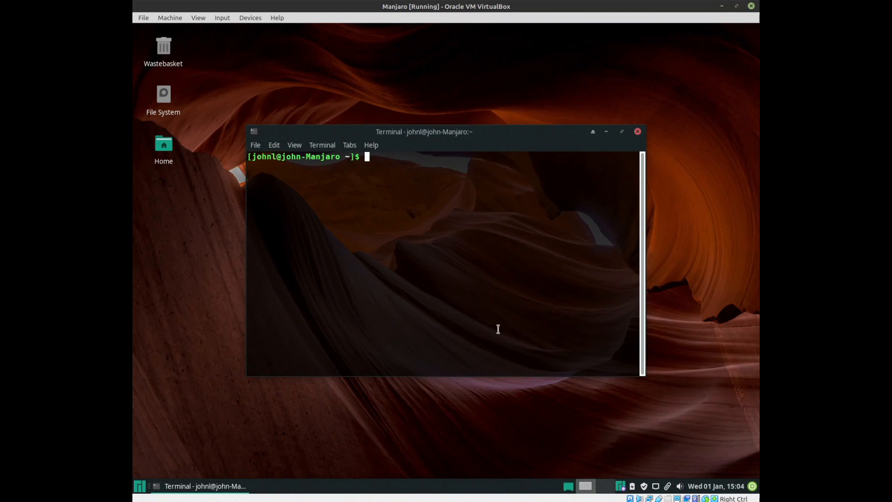
left_click(274, 147)
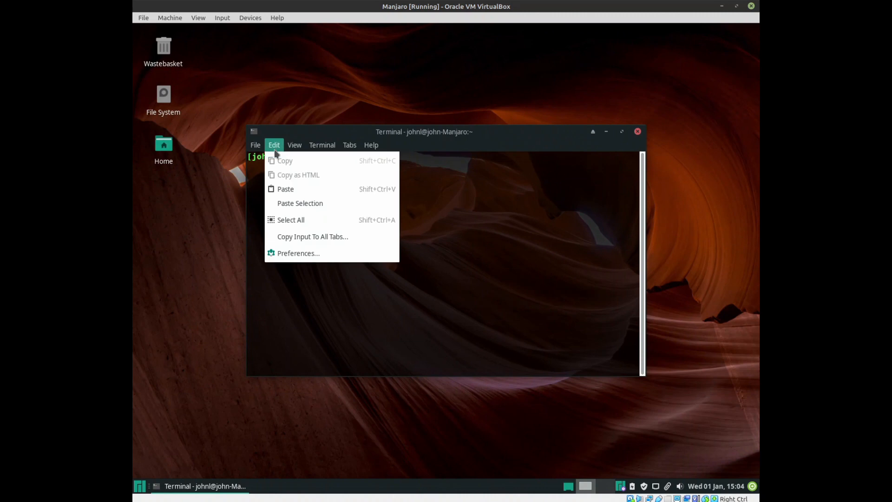
left_click(290, 253)
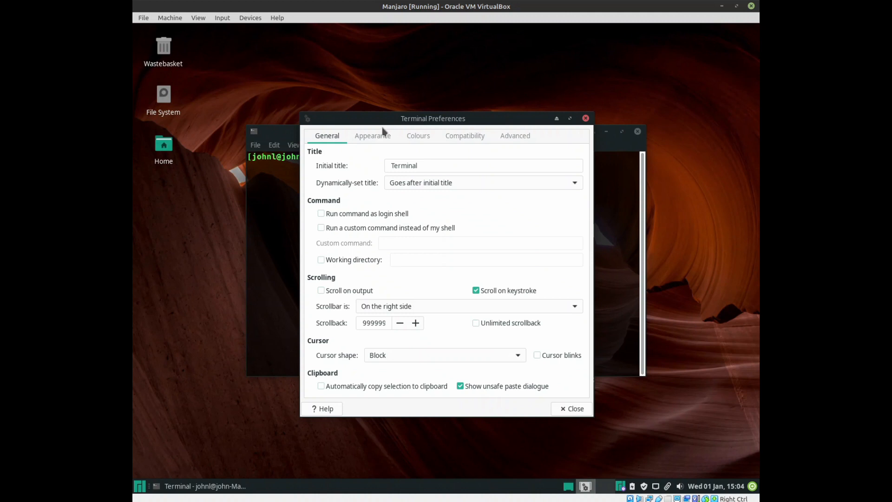
left_click(371, 140)
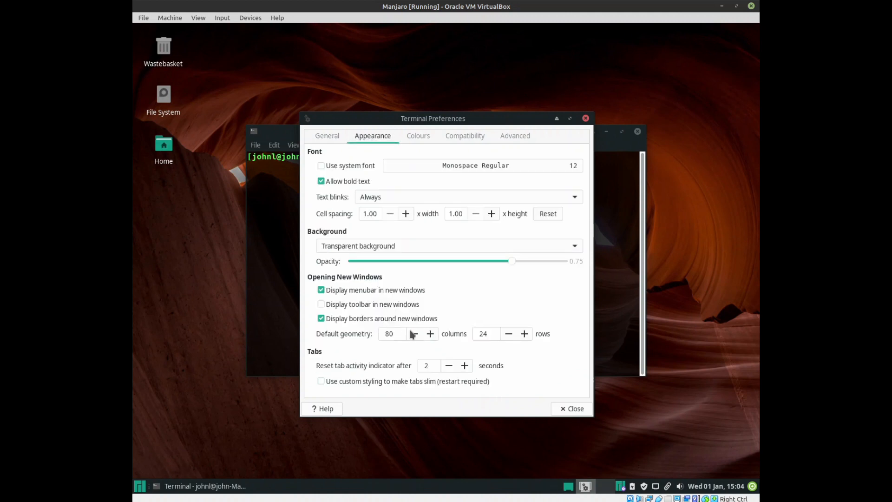
left_click(416, 250)
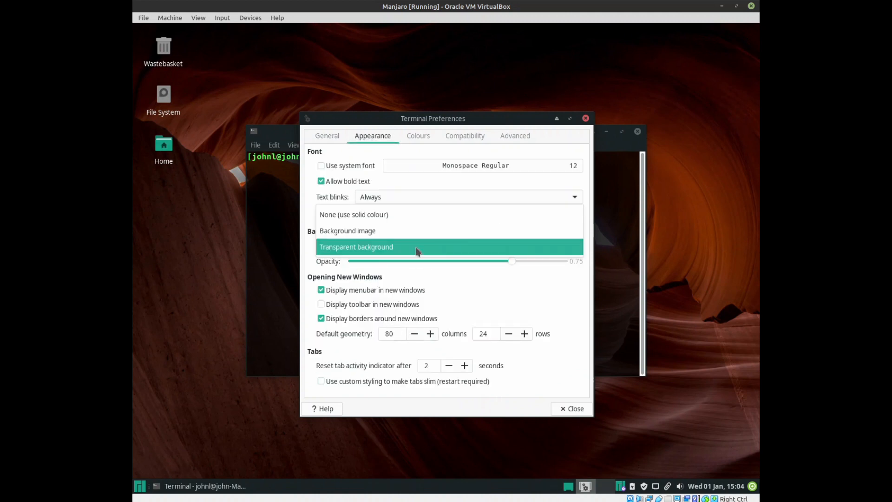
left_click(387, 217)
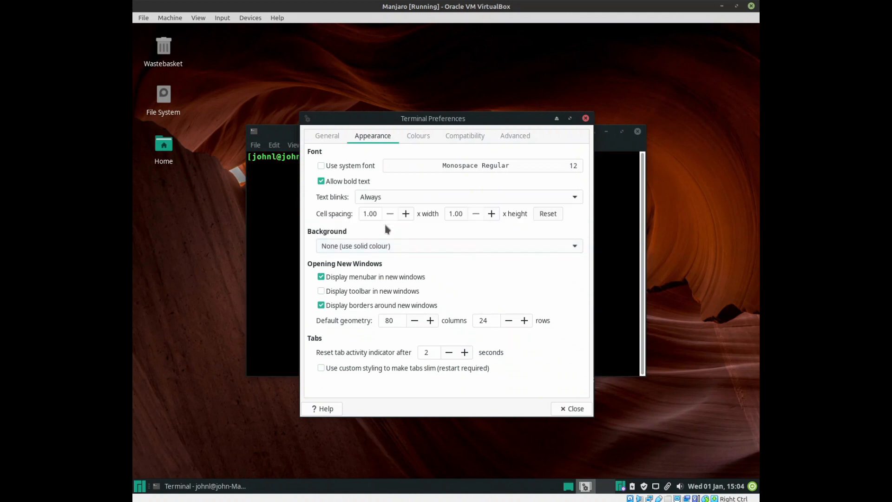
left_click(573, 409)
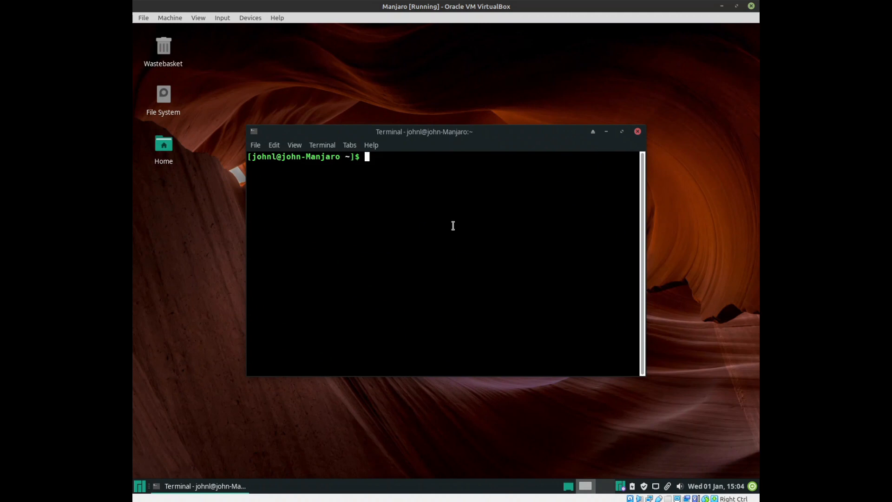
Step: List the home folder with ls, and start the nano editor and exit it without writing anything
type("ls")
key("Return")
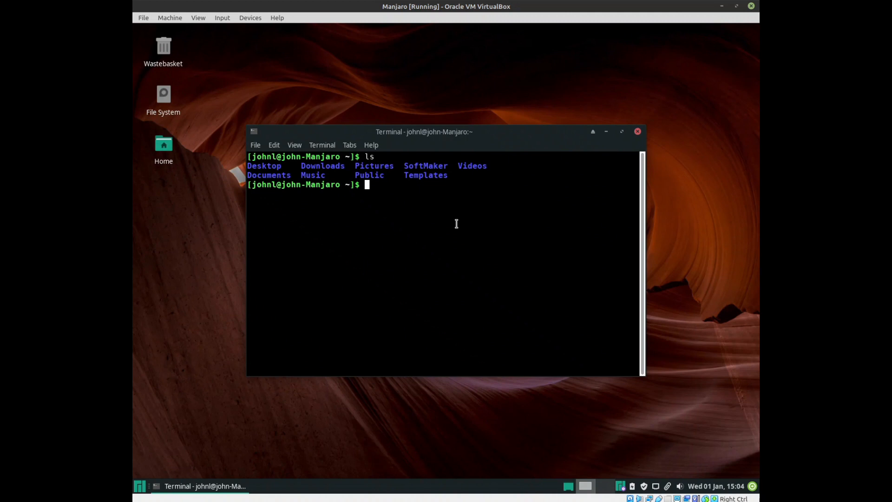
type("nano")
key("Return")
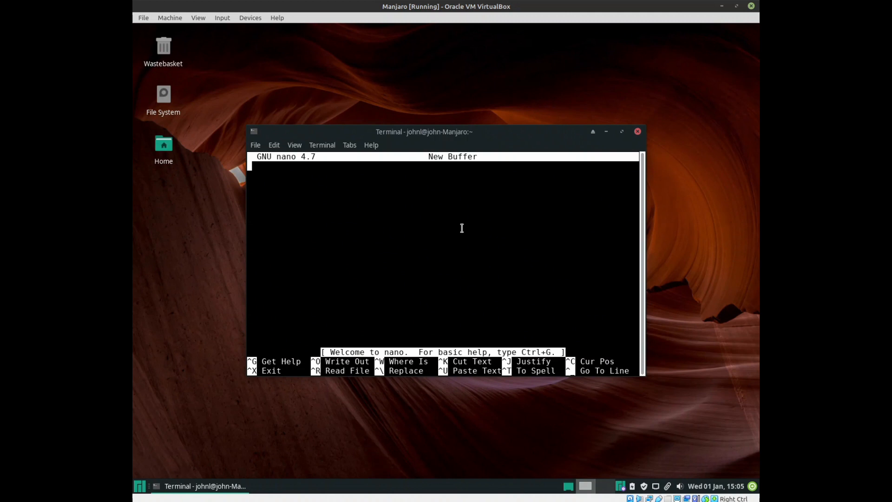
key("ctrl+x")
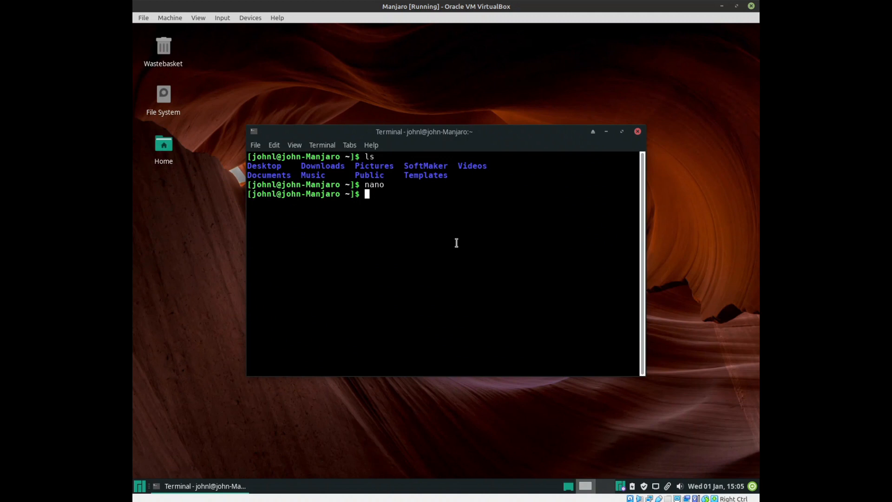
Step: Shut down the virtual machine from the terminal with the poweroff command
type("shu")
key("BackSpace")
key("BackSpace")
key("BackSpace")
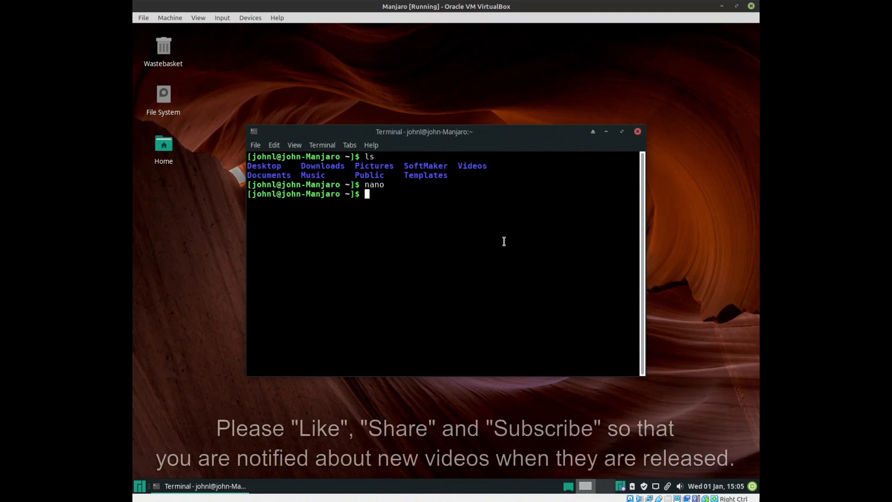
type("poweroff")
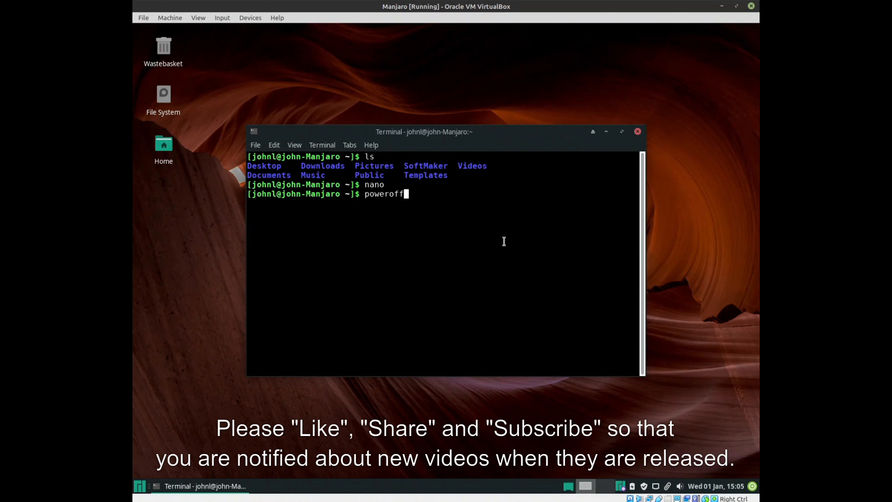
key("Return")
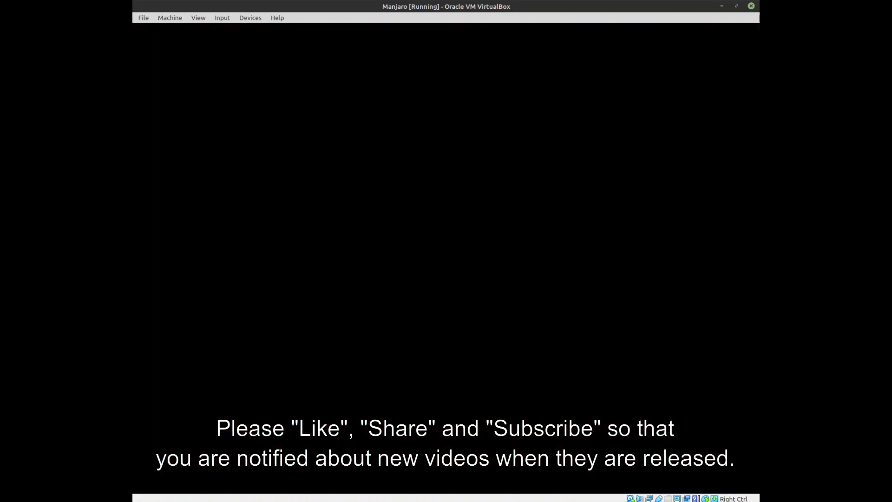